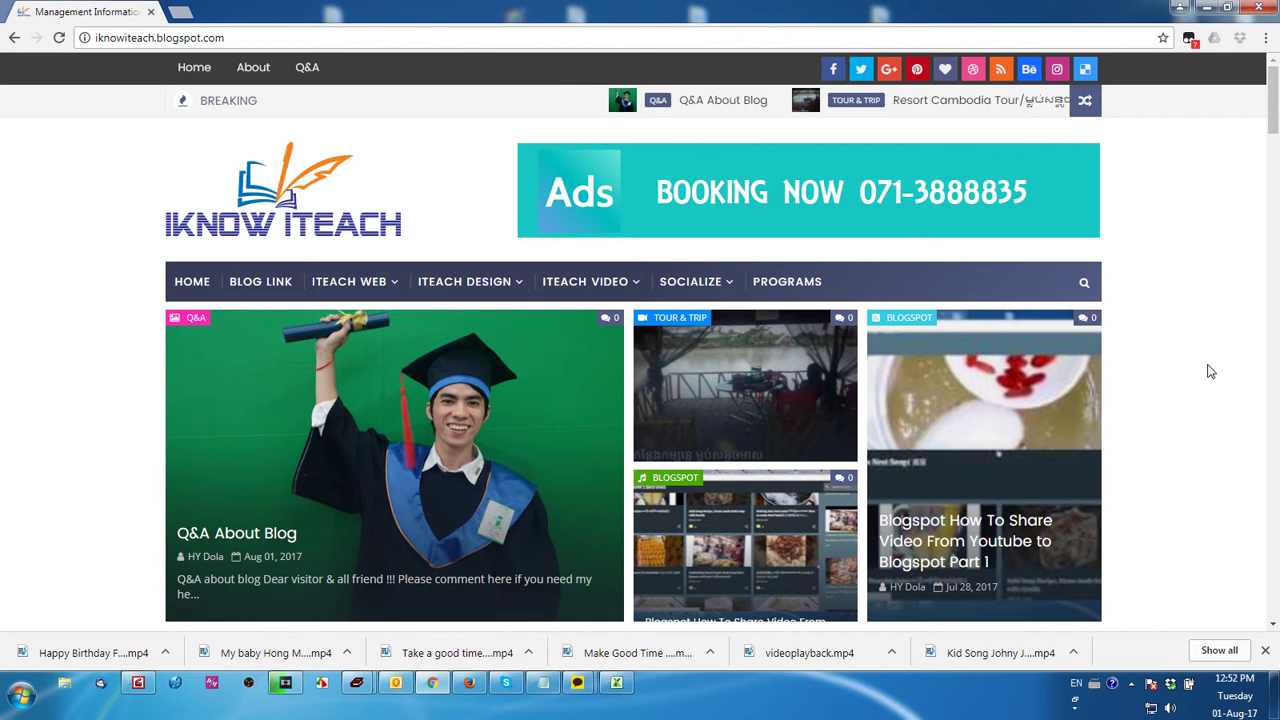
# Scroll through the iknowiteach blog's posts and open a new empty browser tab
pyautogui.moveTo(1273, 174); pyautogui.dragTo(1260, 42)
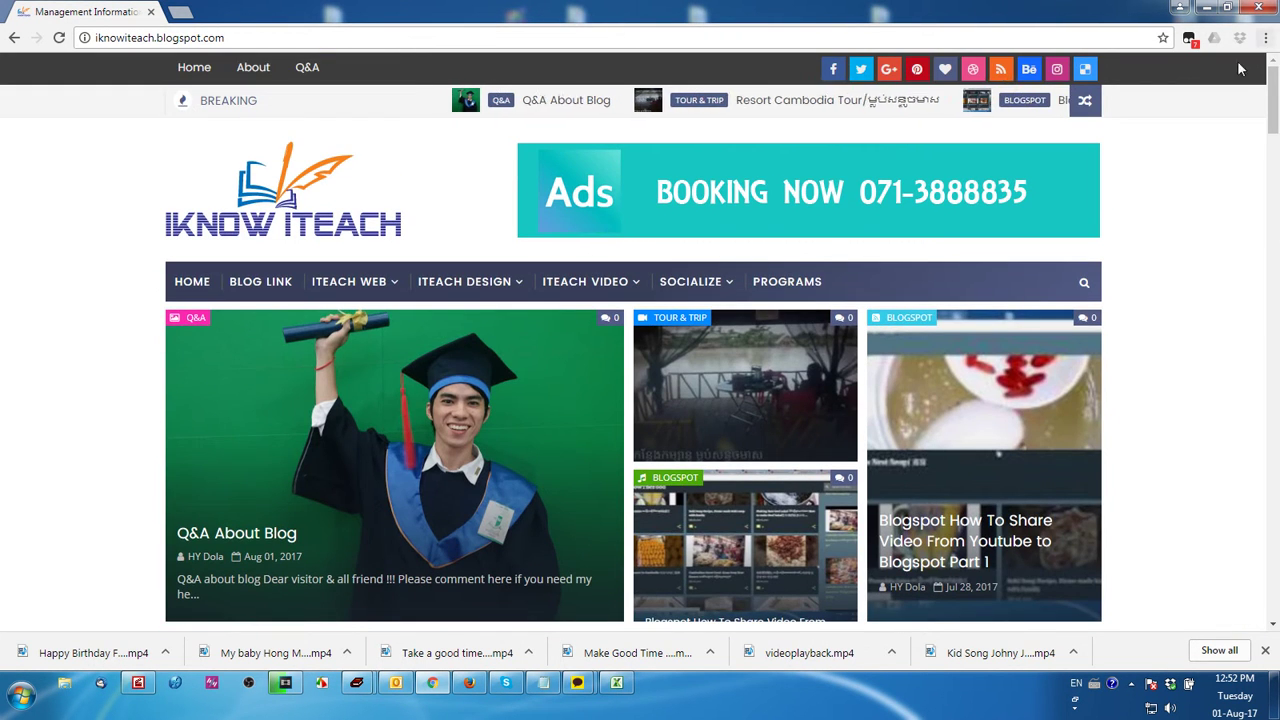
pyautogui.click(178, 13)
# Go to Blogger via blogspot.com and use the blog list to reach Management Information Systems' posts
pyautogui.write('bl')
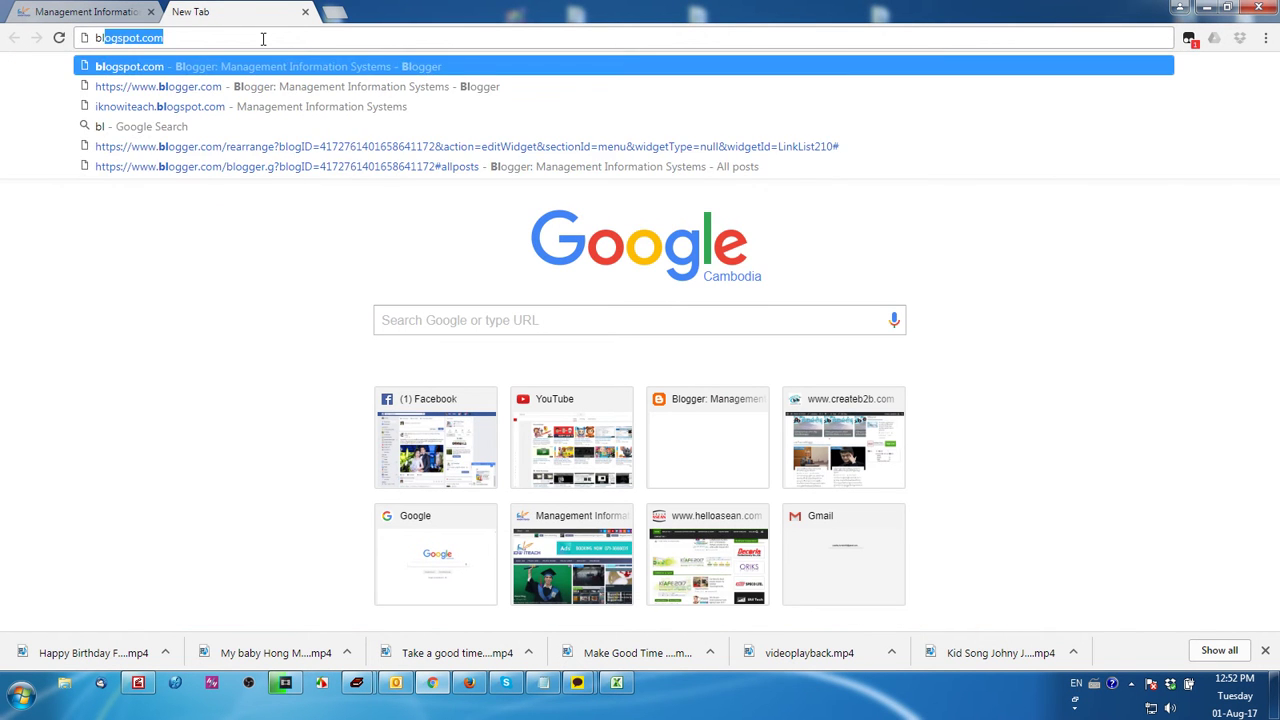
pyautogui.press('Return')
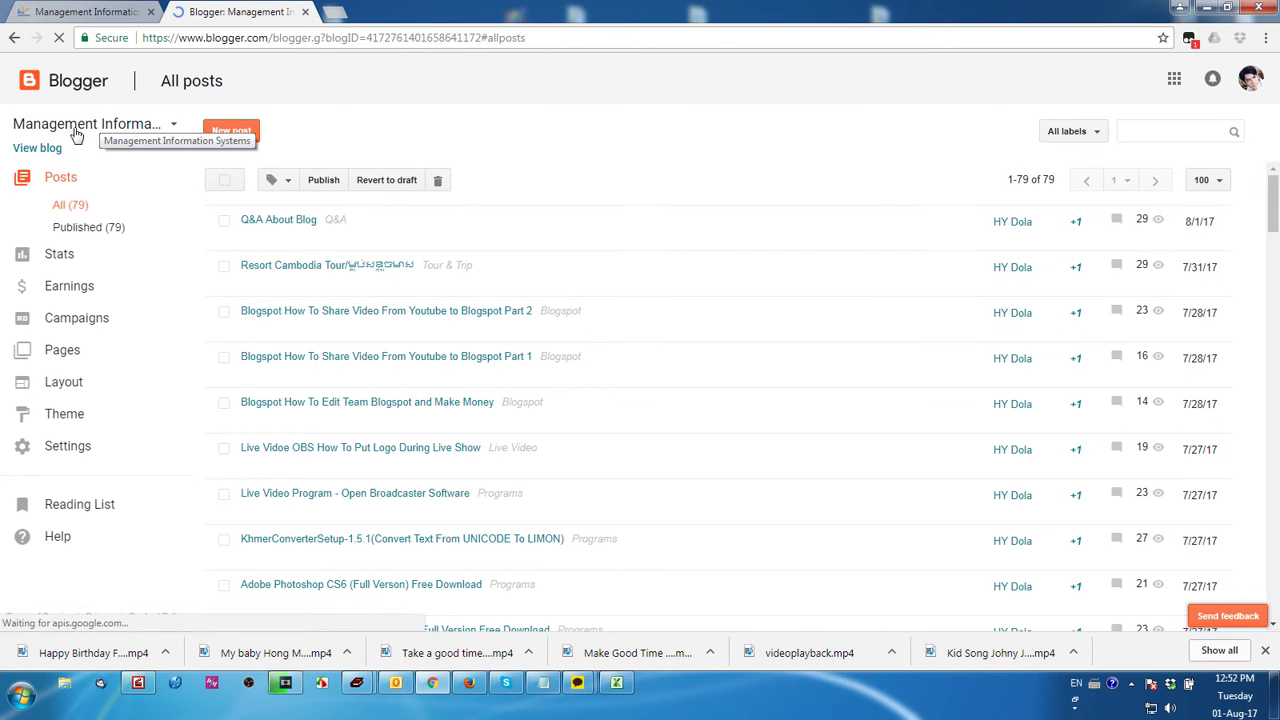
pyautogui.click(173, 124)
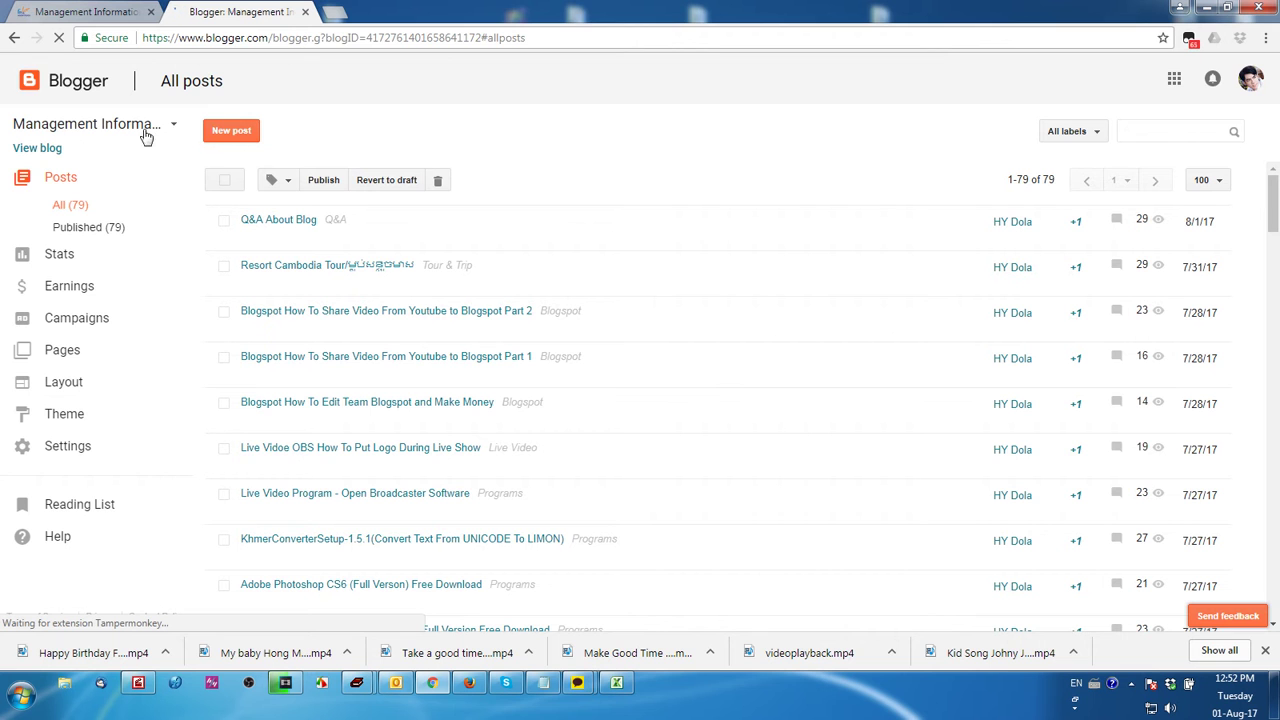
pyautogui.click(172, 125)
# Bring up the Google account menu from the avatar
pyautogui.click(1252, 84)
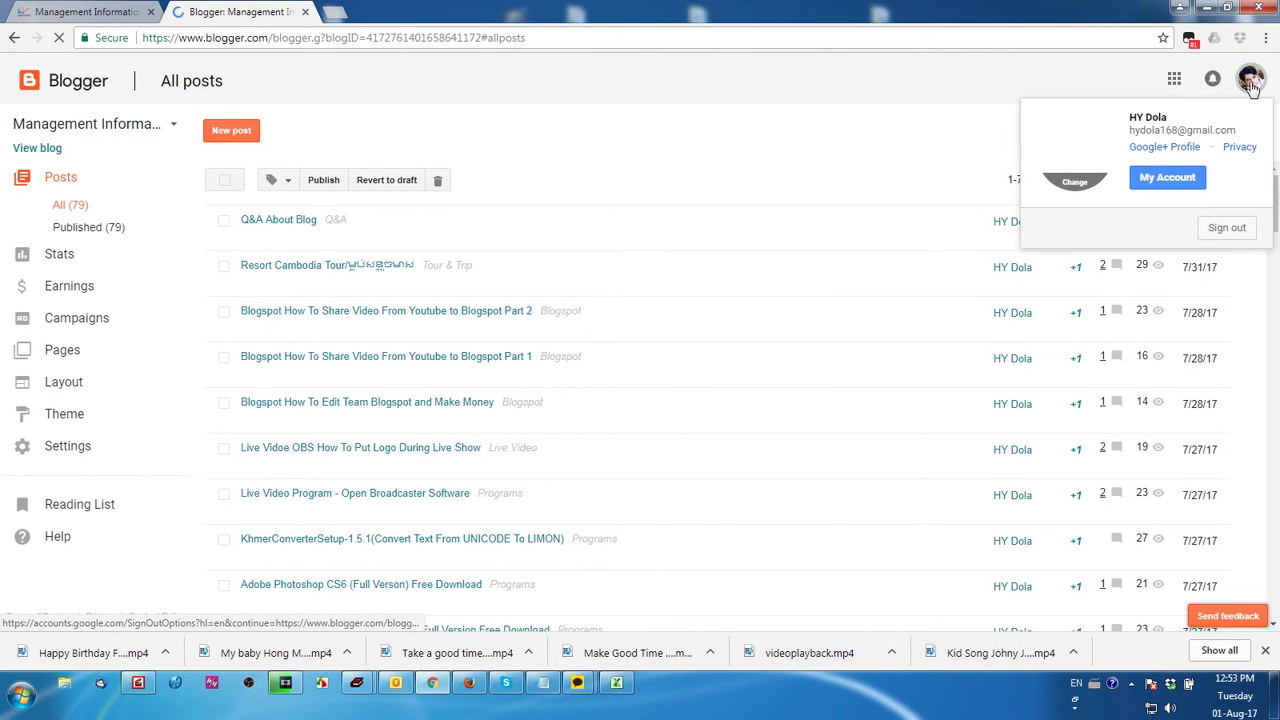
pyautogui.click(1224, 238)
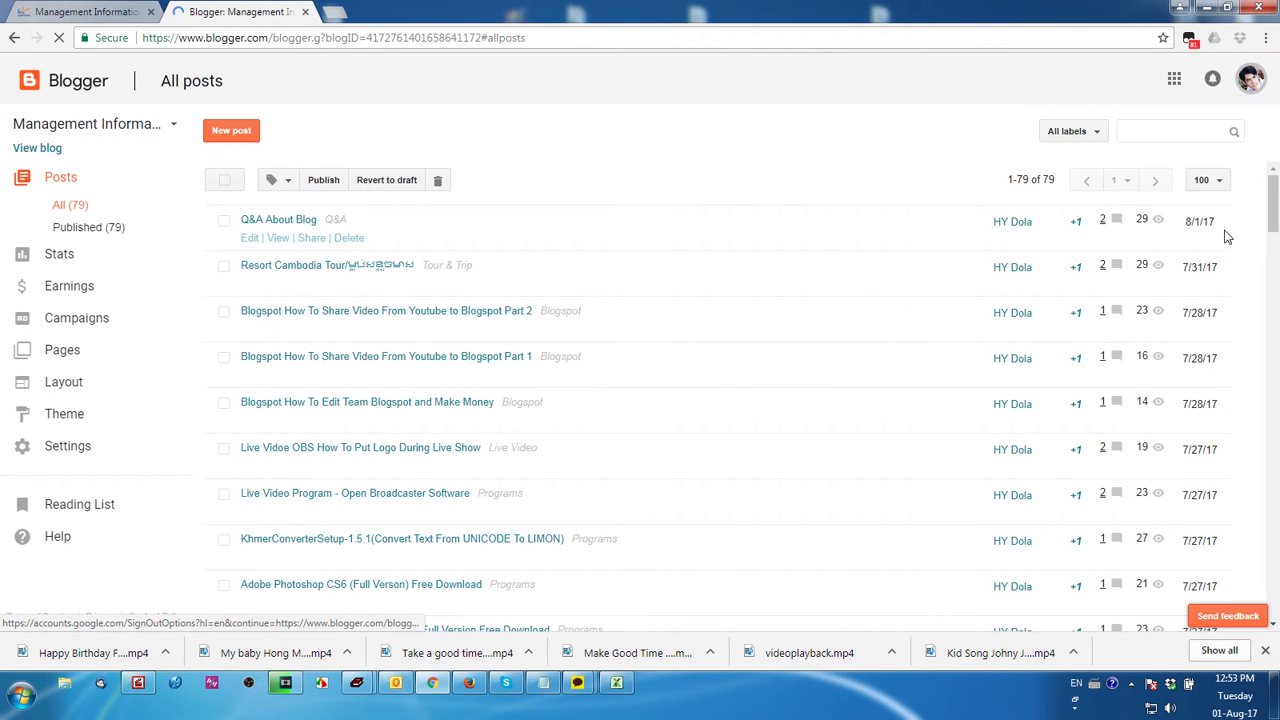
pyautogui.click(1251, 82)
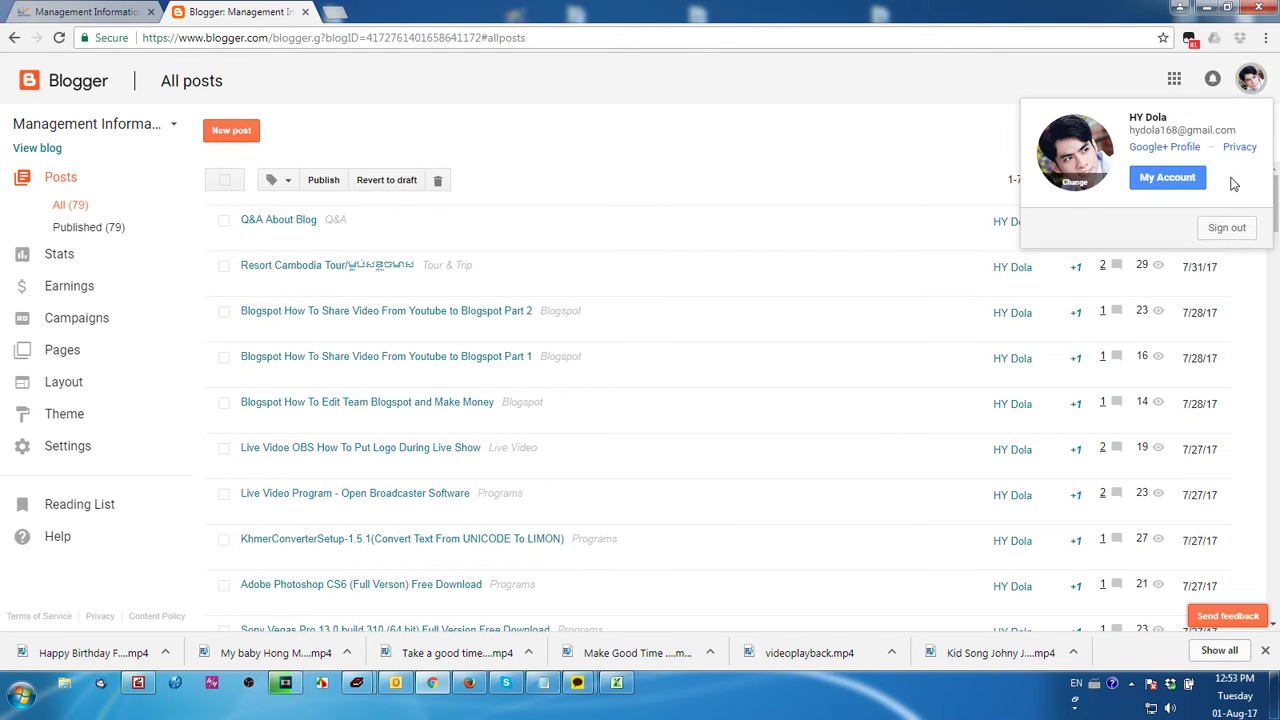
# Sign out, then sign back in to Blogger with the other Google account and its password
pyautogui.click(1227, 230)
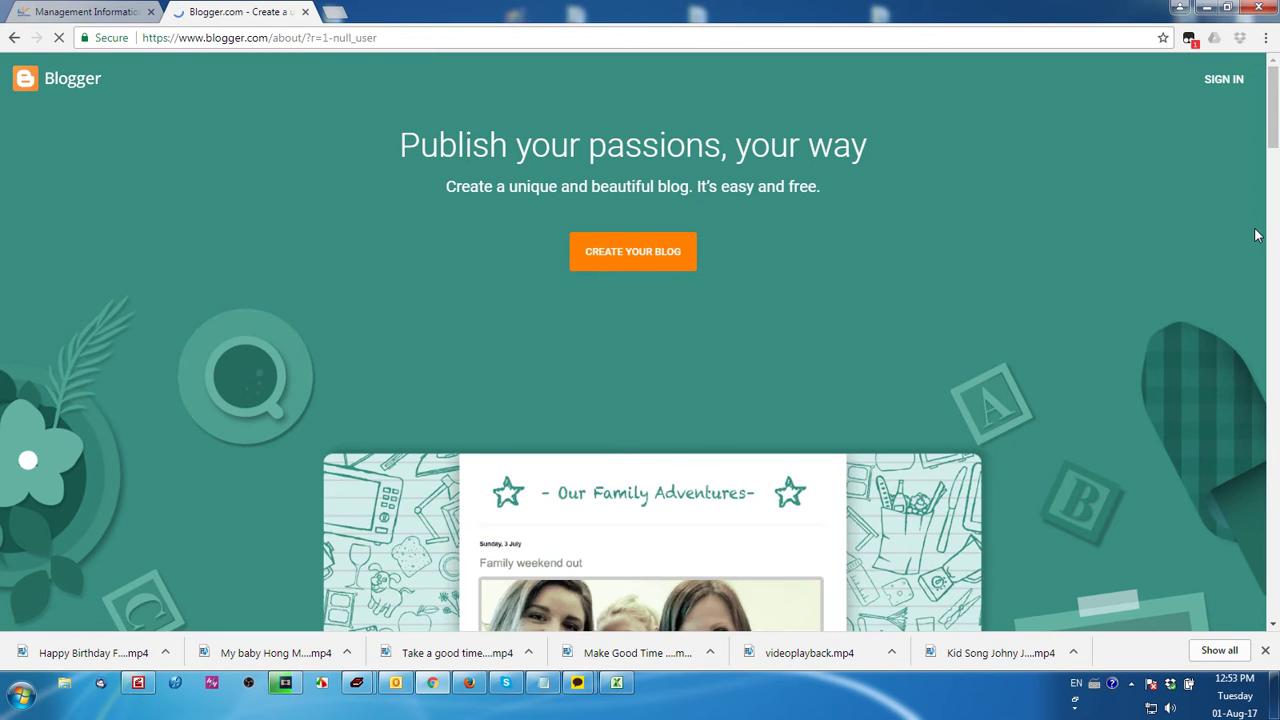
pyautogui.click(1224, 80)
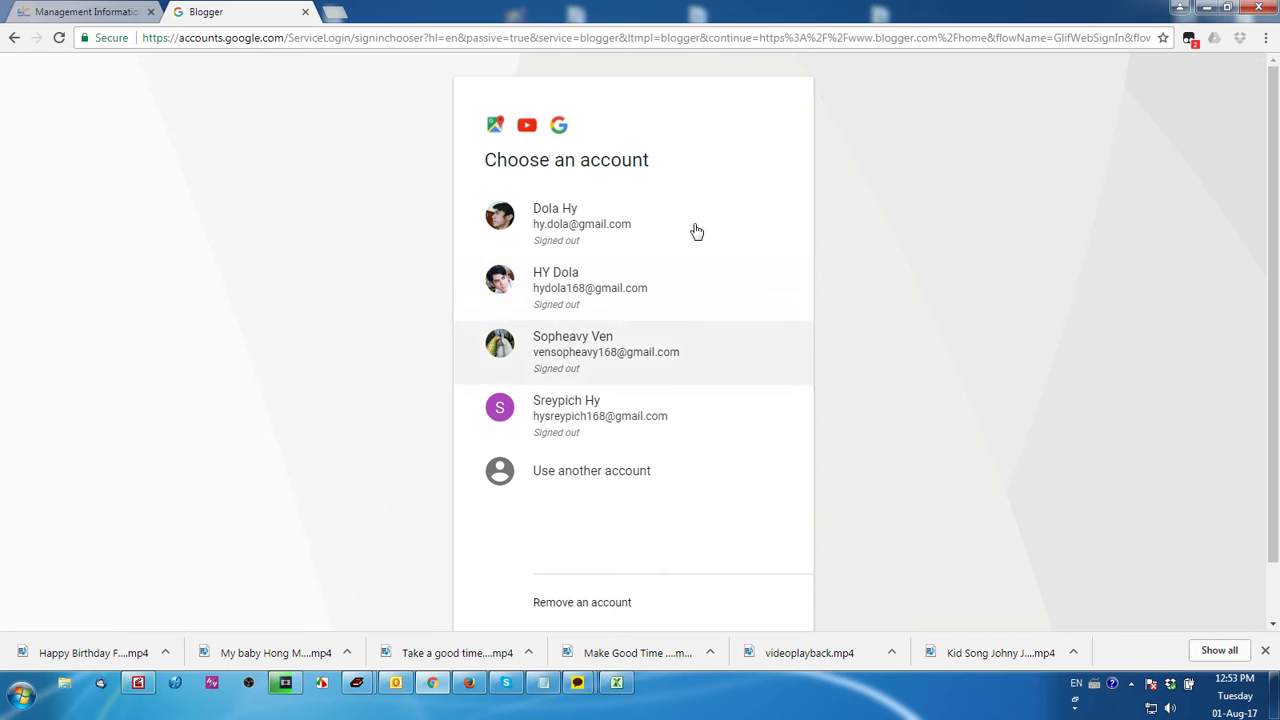
pyautogui.click(603, 422)
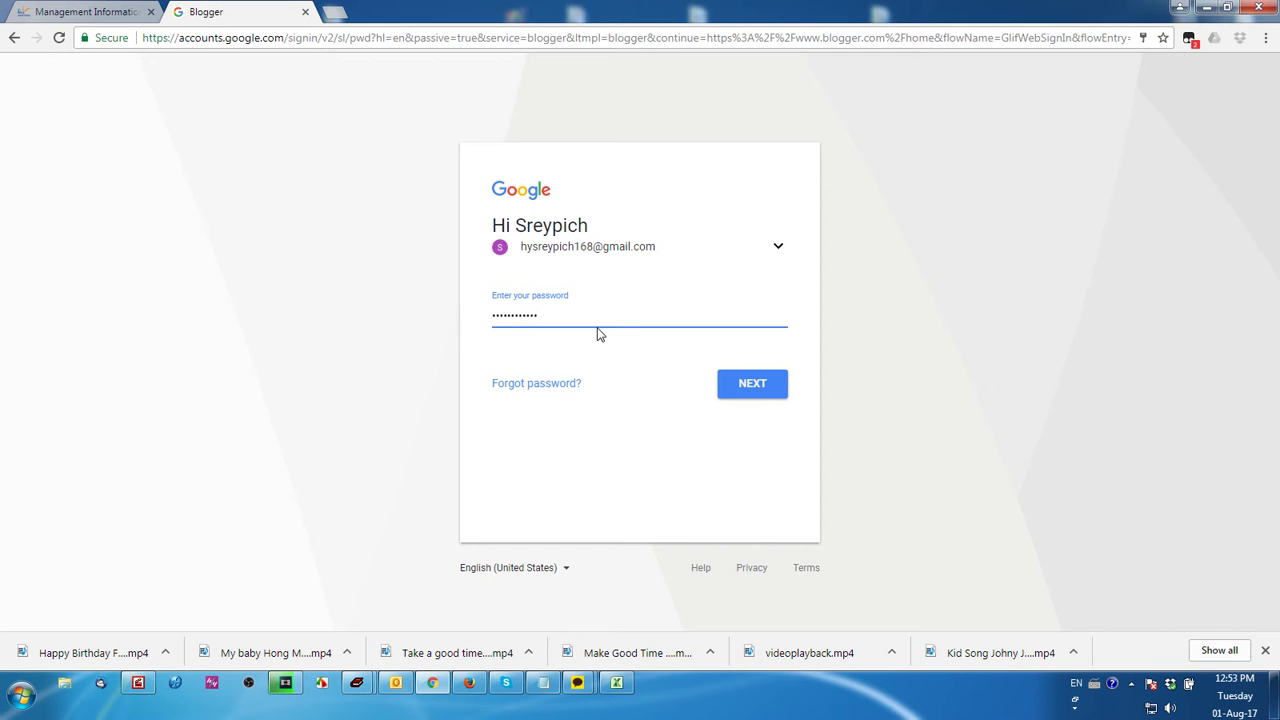
pyautogui.click(741, 385)
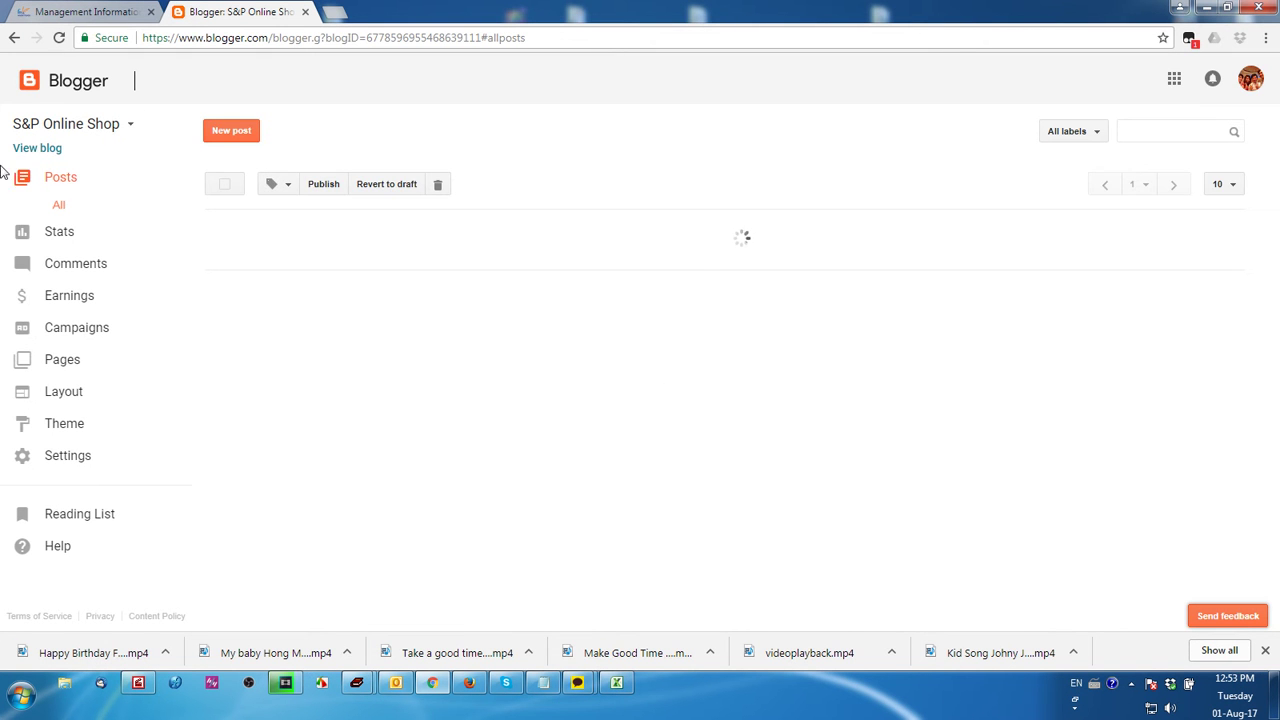
# Switch to S&P Online Shop, view its empty live blog, then return to the Blogger tab
pyautogui.click(129, 131)
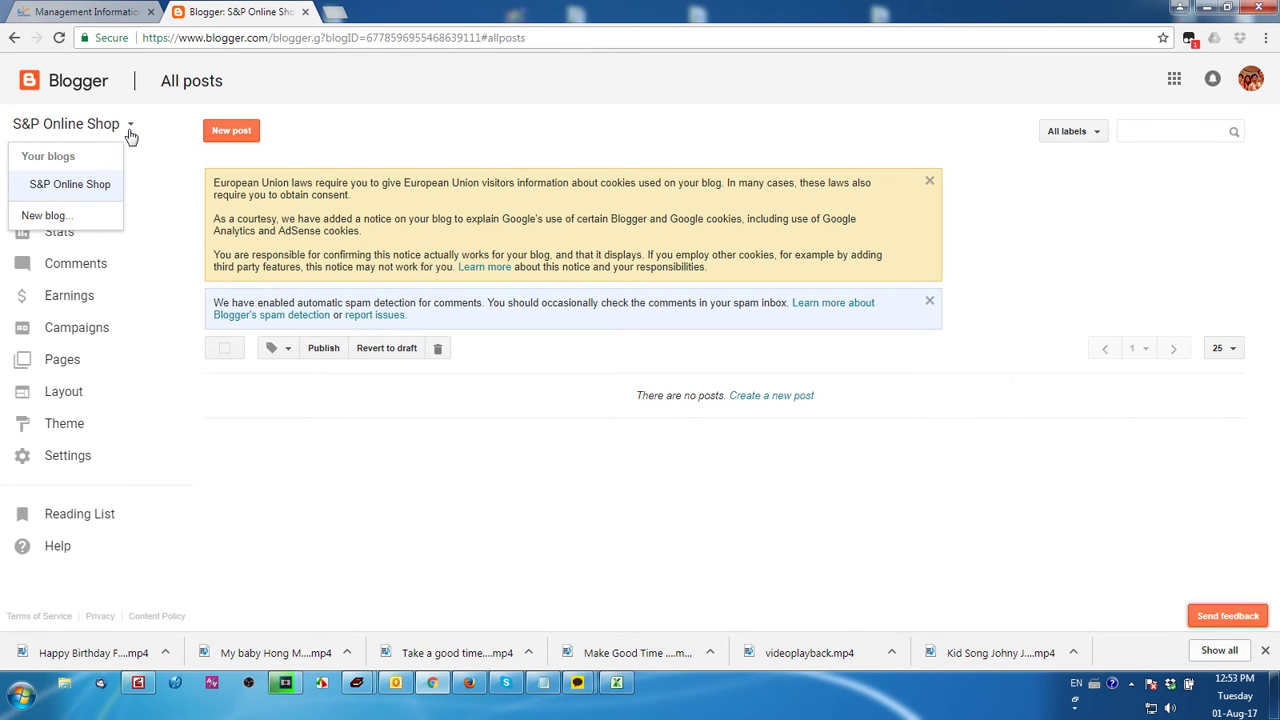
pyautogui.click(72, 192)
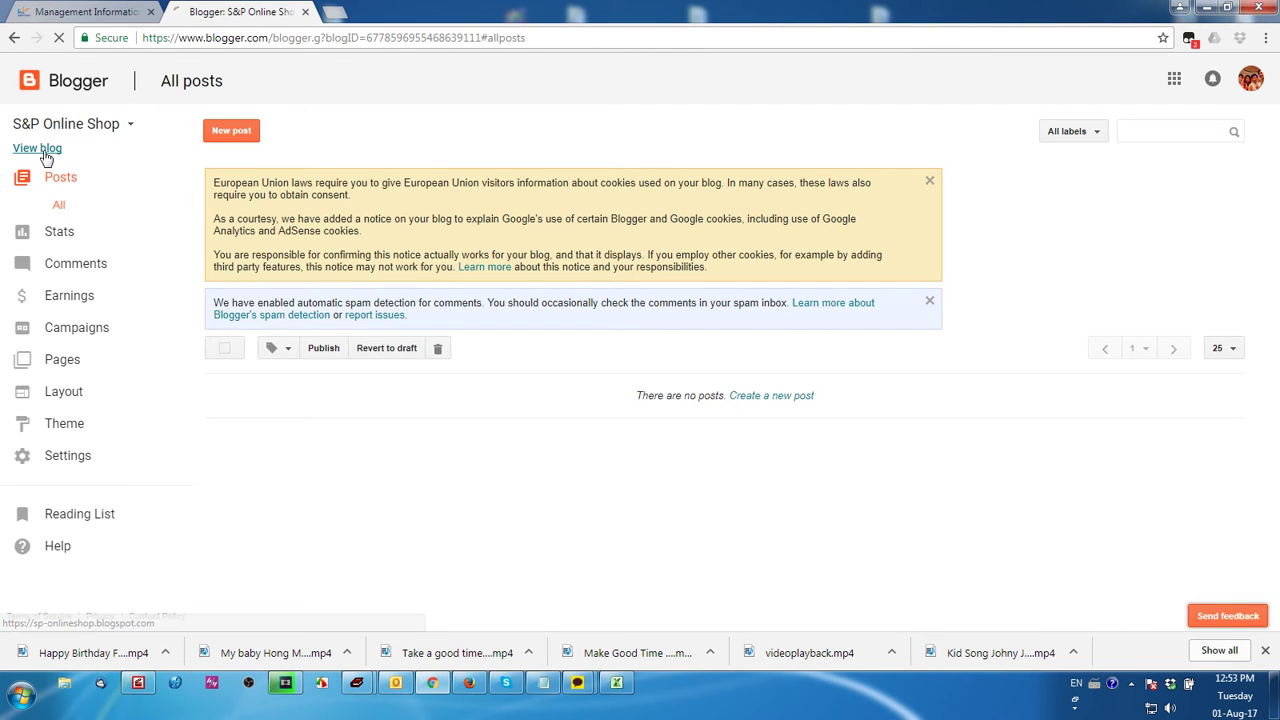
pyautogui.click(40, 150)
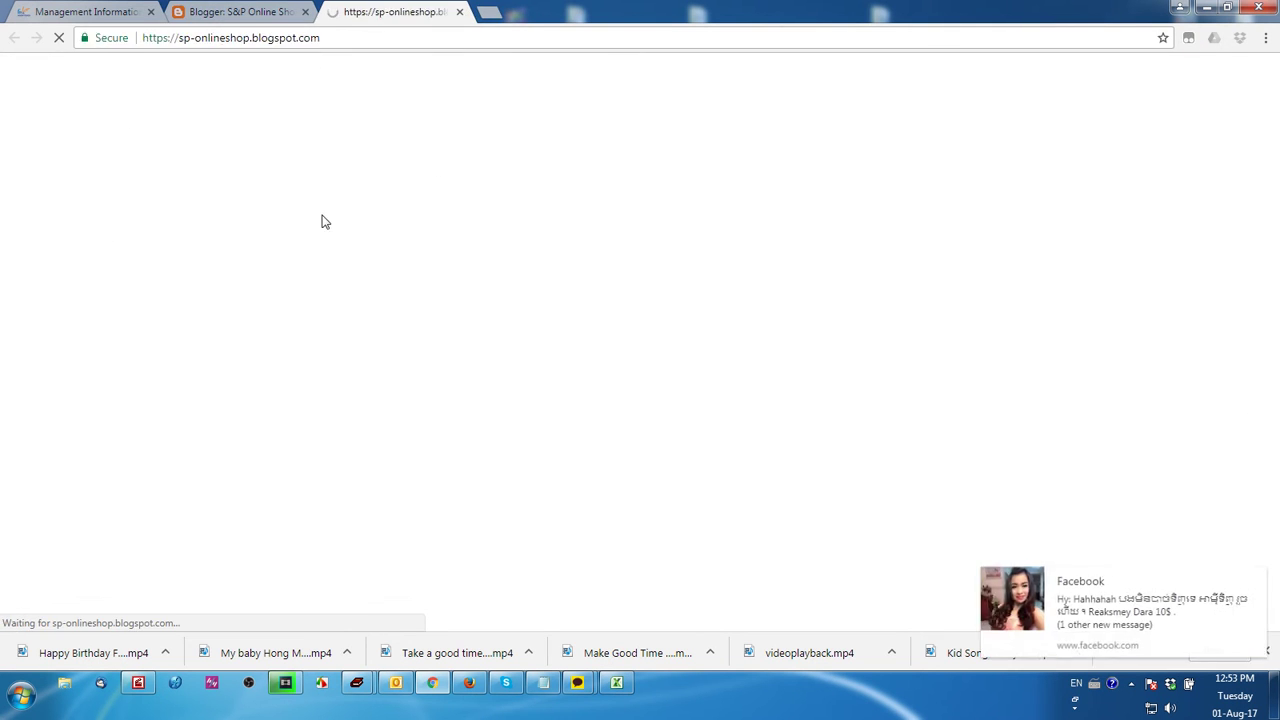
pyautogui.click(1257, 580)
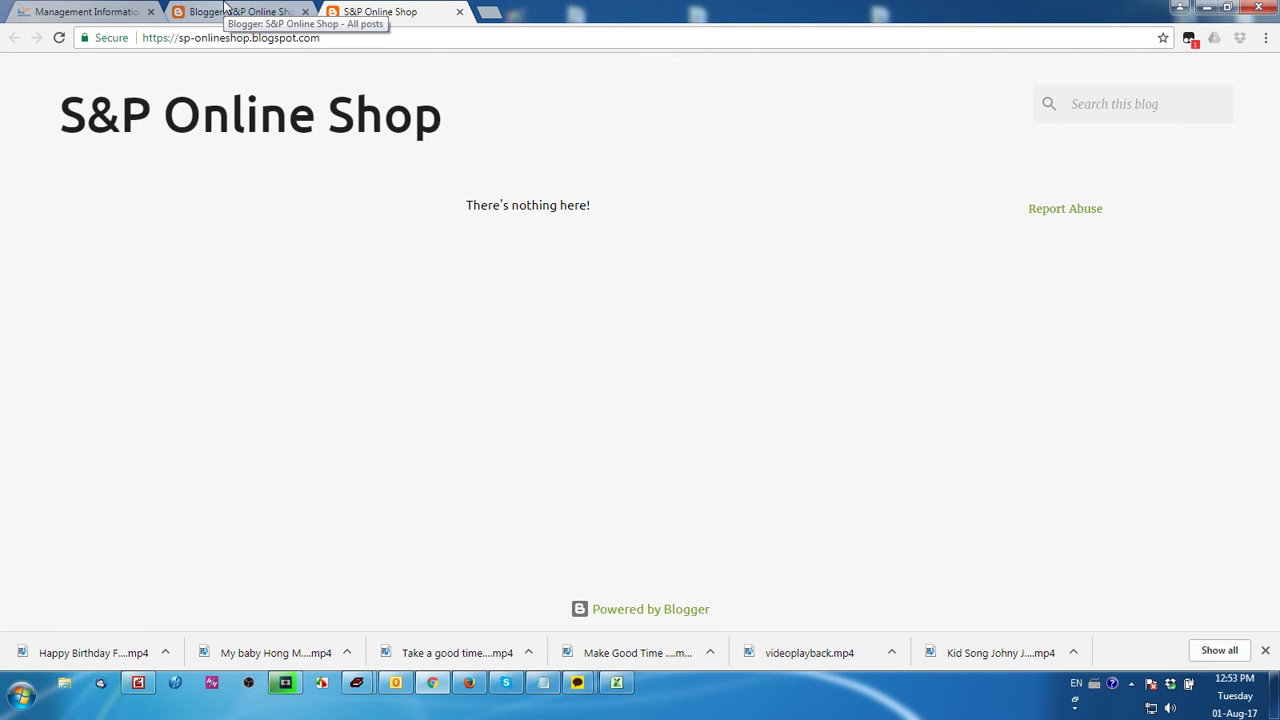
pyautogui.click(226, 8)
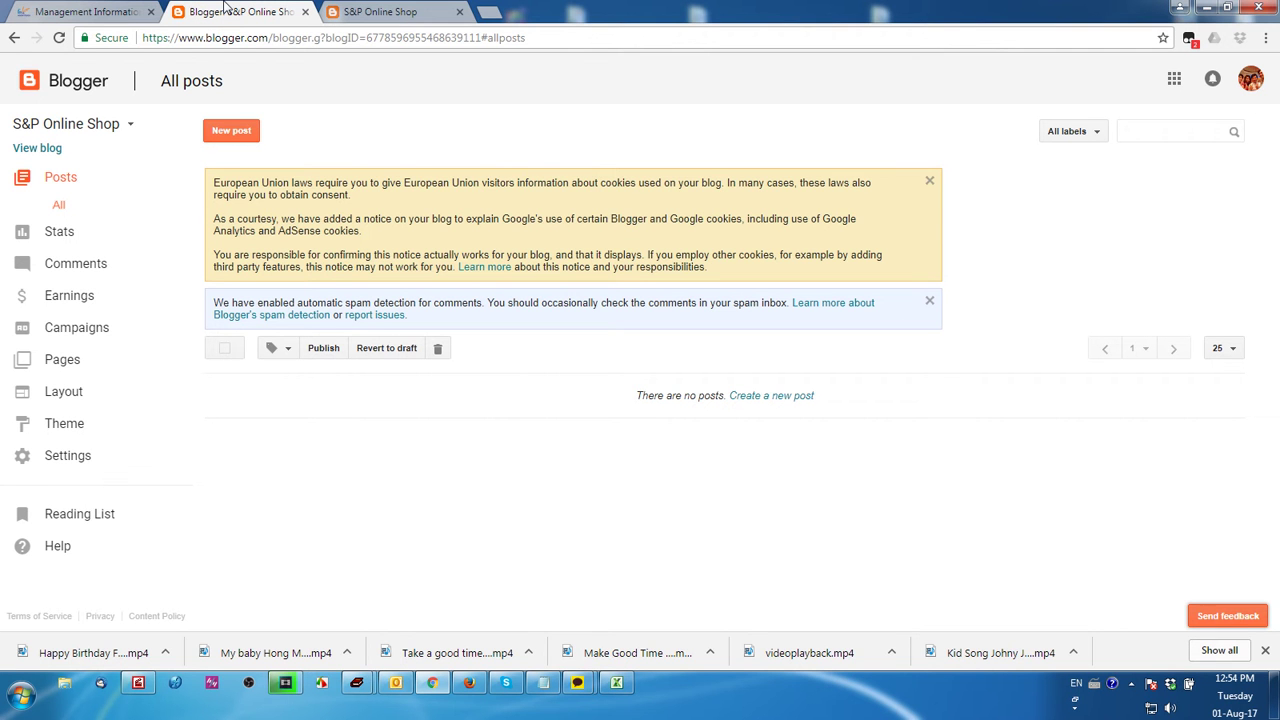
# Navigate through Layout, Theme and Settings to the S&P Online Shop blog's Email settings
pyautogui.click(86, 405)
pyautogui.click(72, 408)
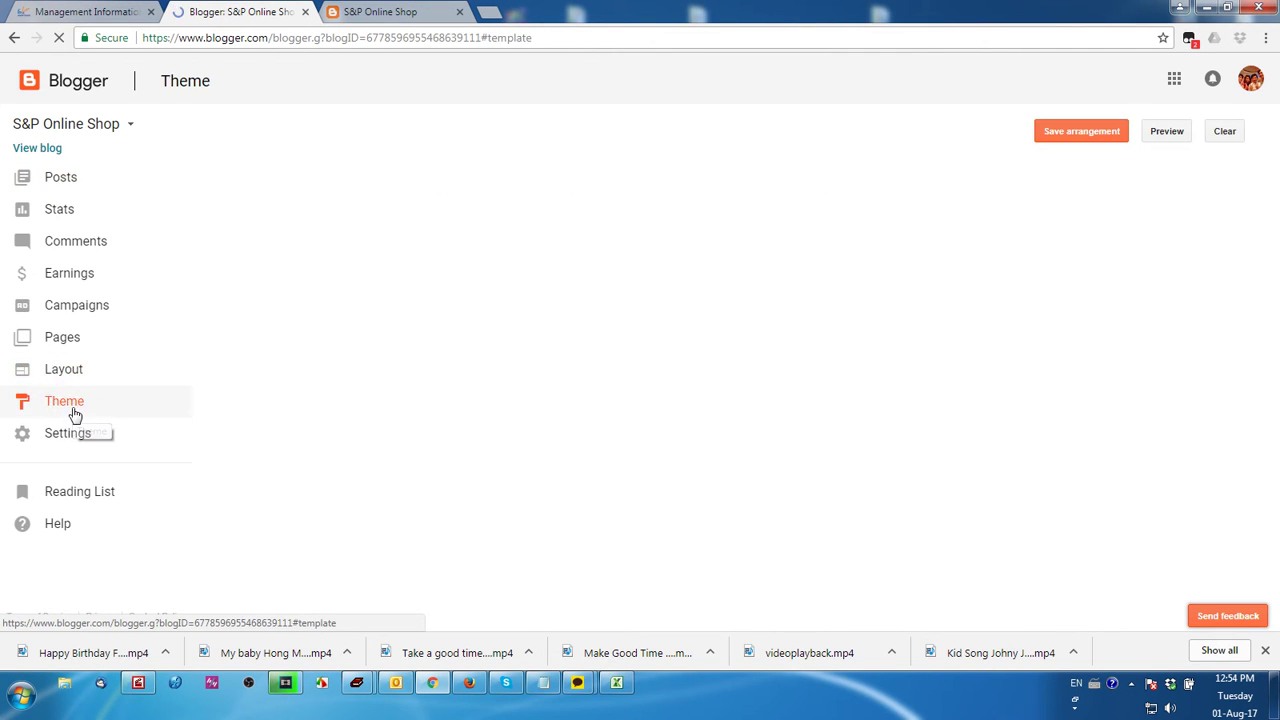
pyautogui.click(84, 444)
pyautogui.scroll(-2, 140, 440)
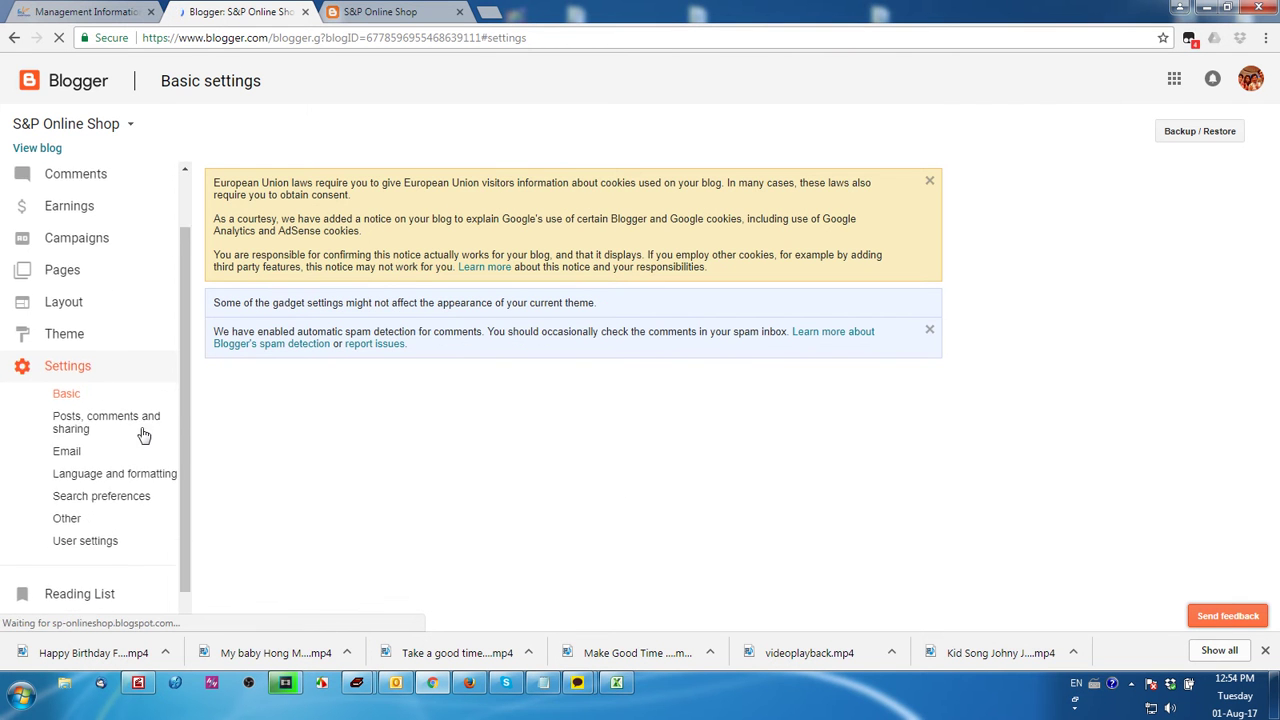
pyautogui.click(104, 519)
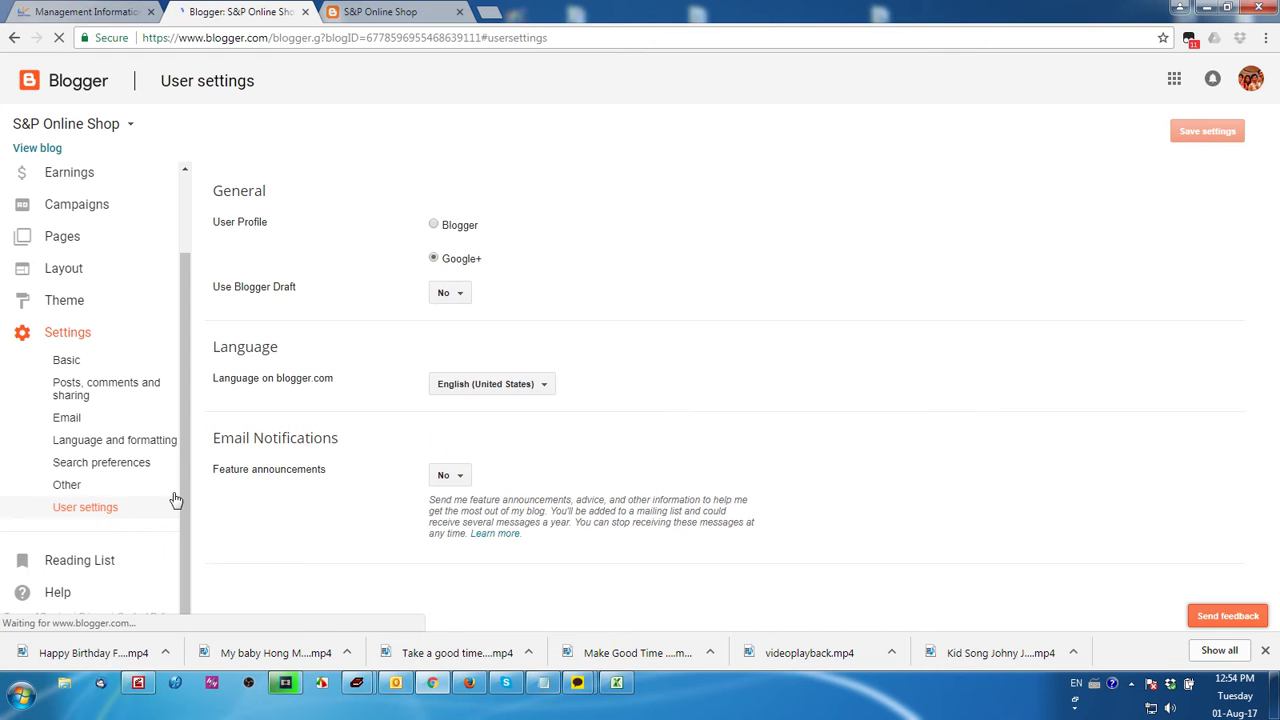
pyautogui.scroll(-1, 626, 408)
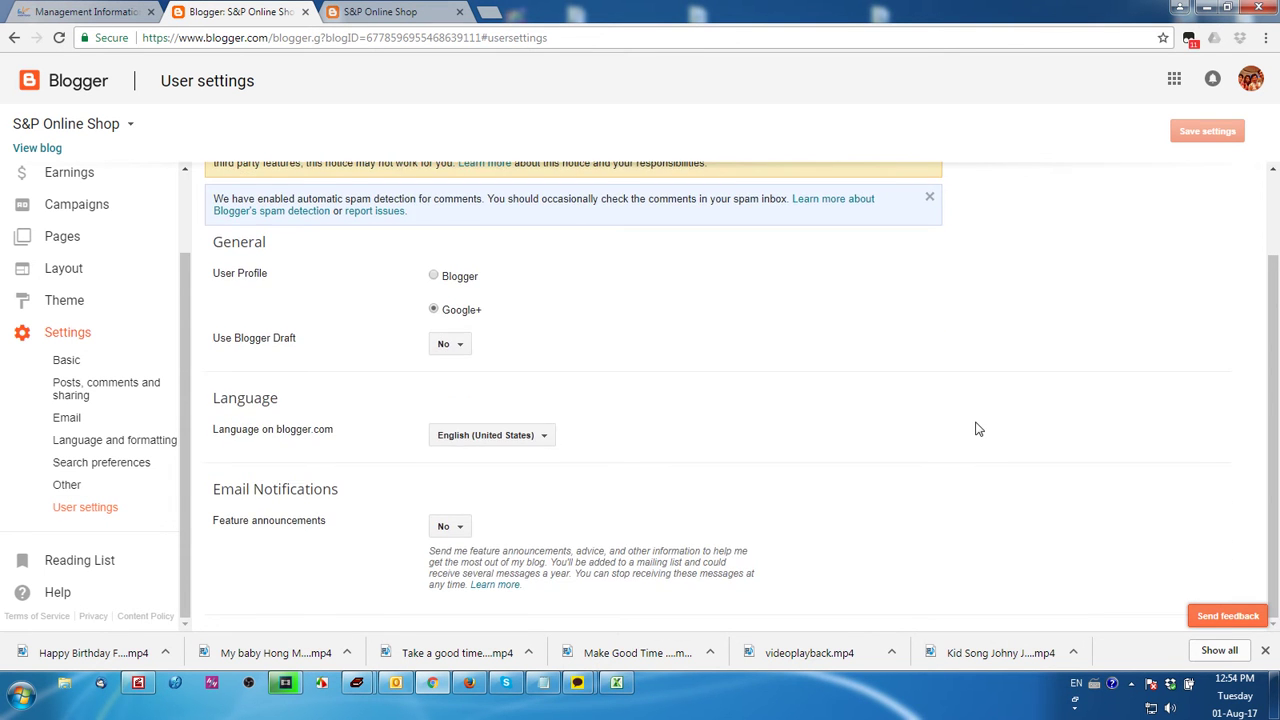
pyautogui.click(106, 421)
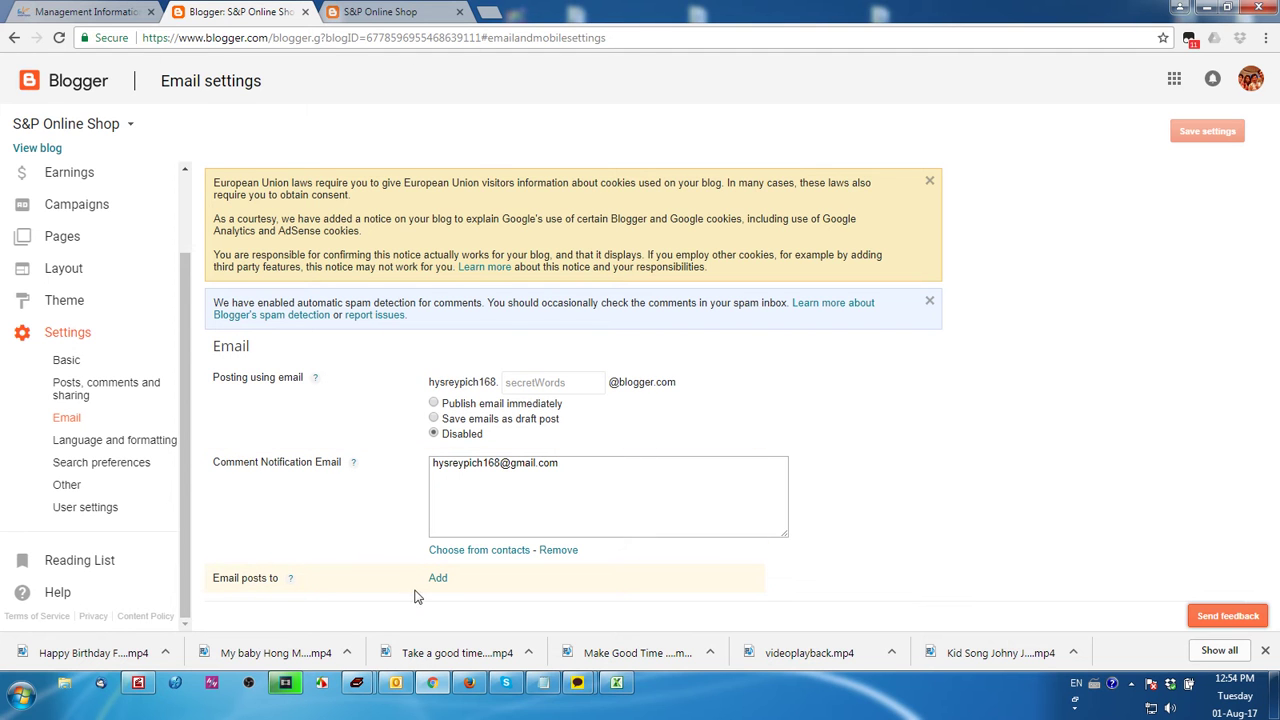
# Enter the other account's e-mail address under Email posts to, then head to User settings
pyautogui.click(437, 579)
pyautogui.scroll(-1, 597, 597)
pyautogui.click(606, 520)
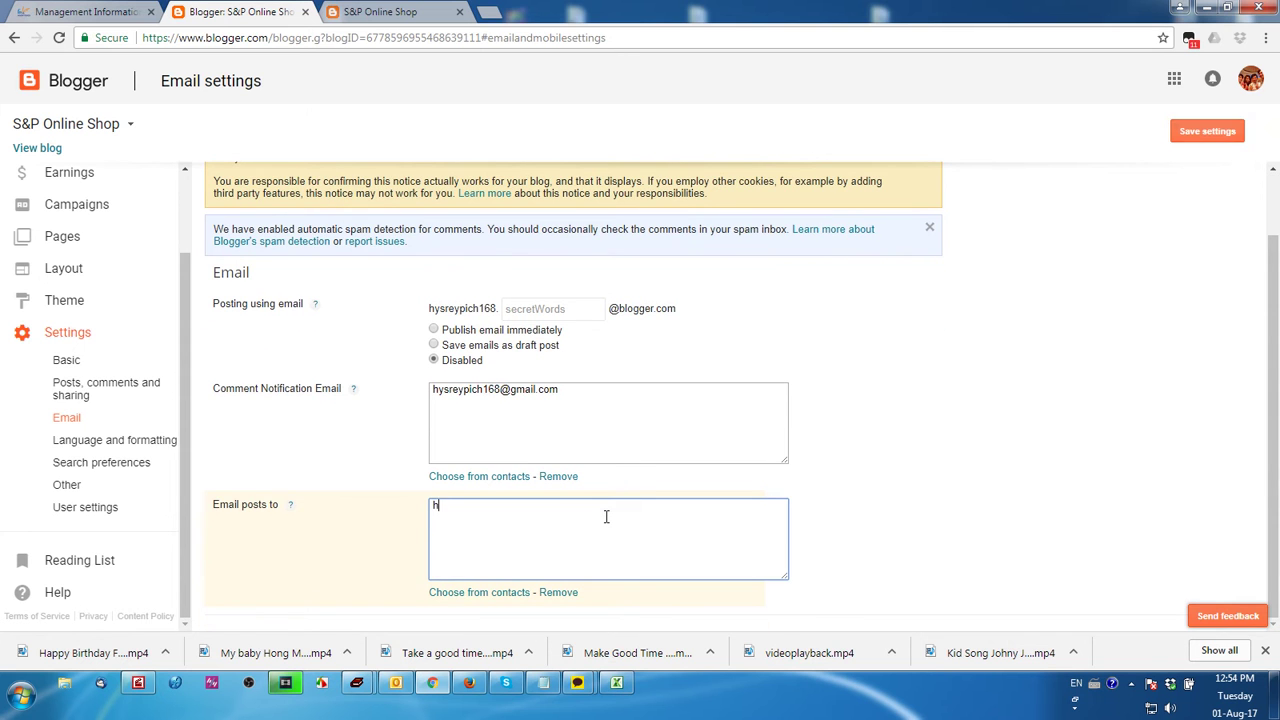
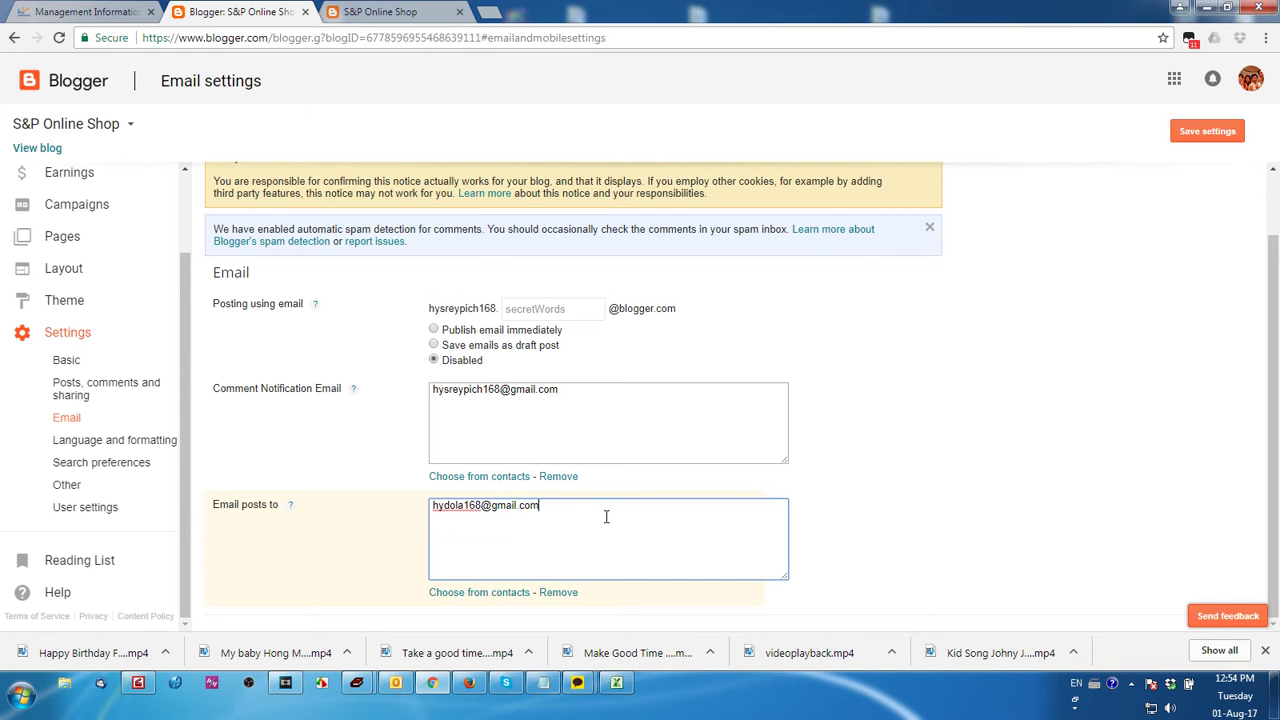
pyautogui.click(856, 555)
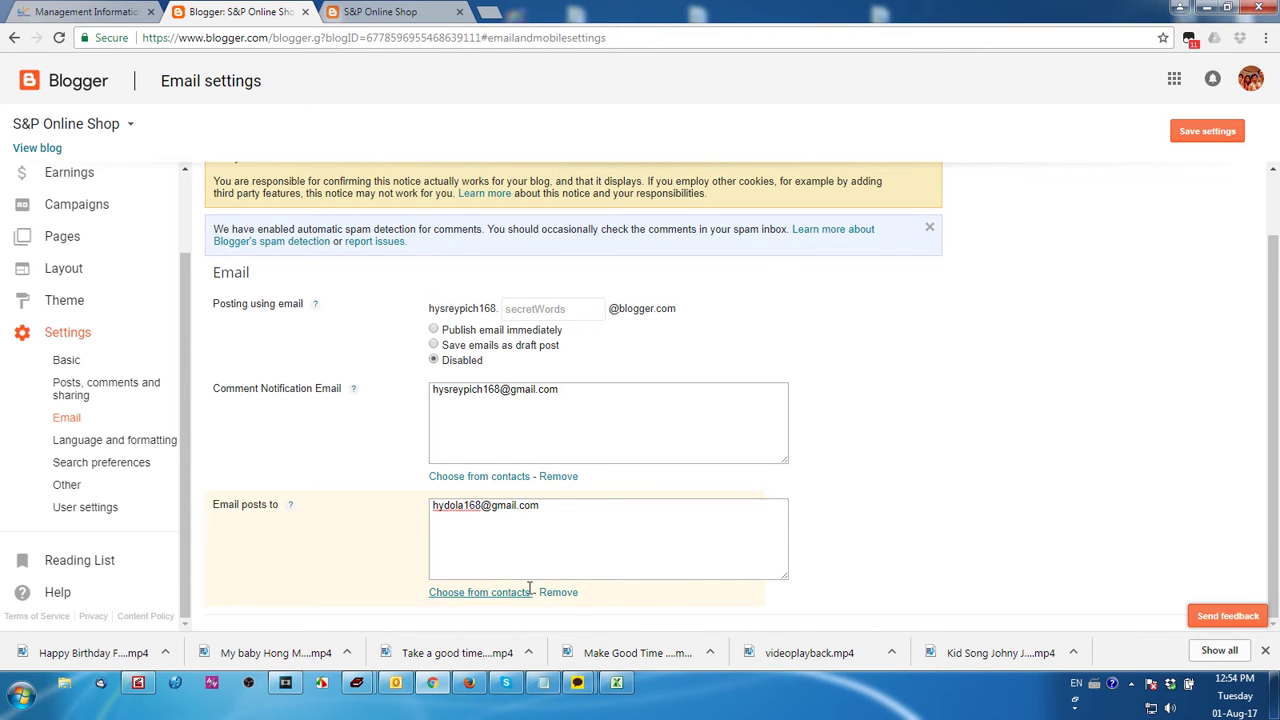
pyautogui.click(589, 505)
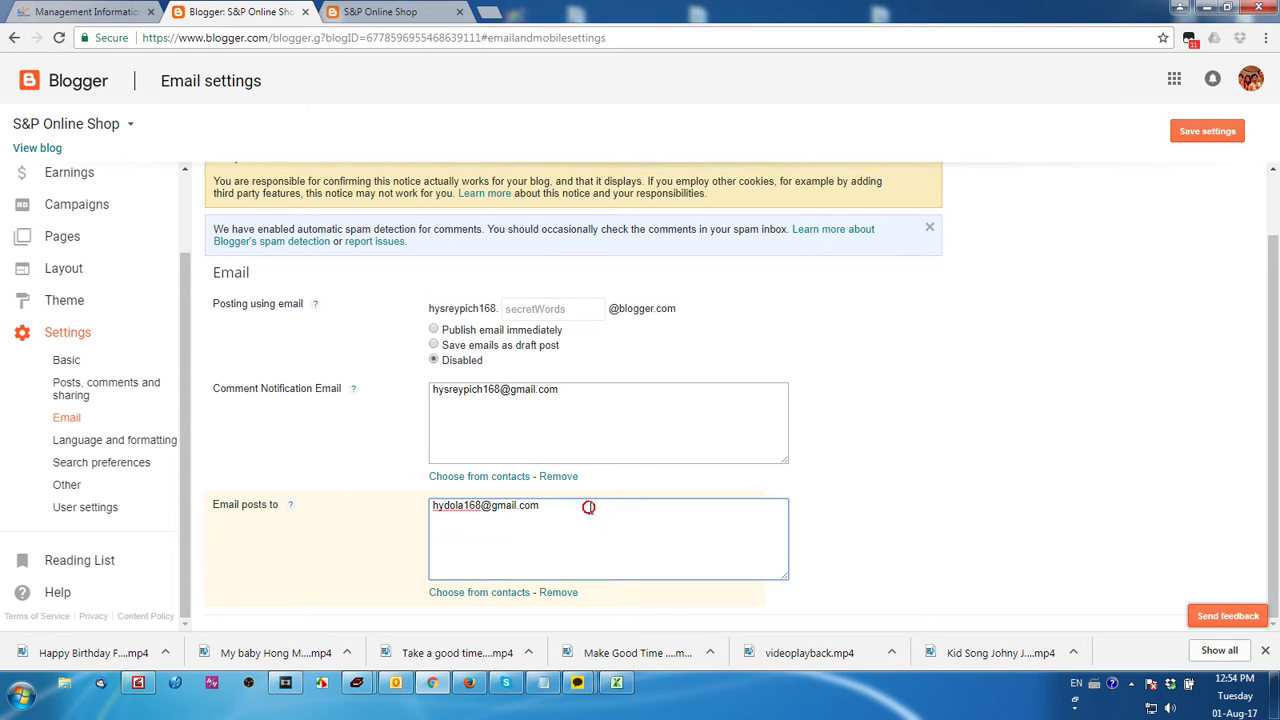
pyautogui.moveTo(589, 507); pyautogui.dragTo(314, 483)
pyautogui.click(88, 507)
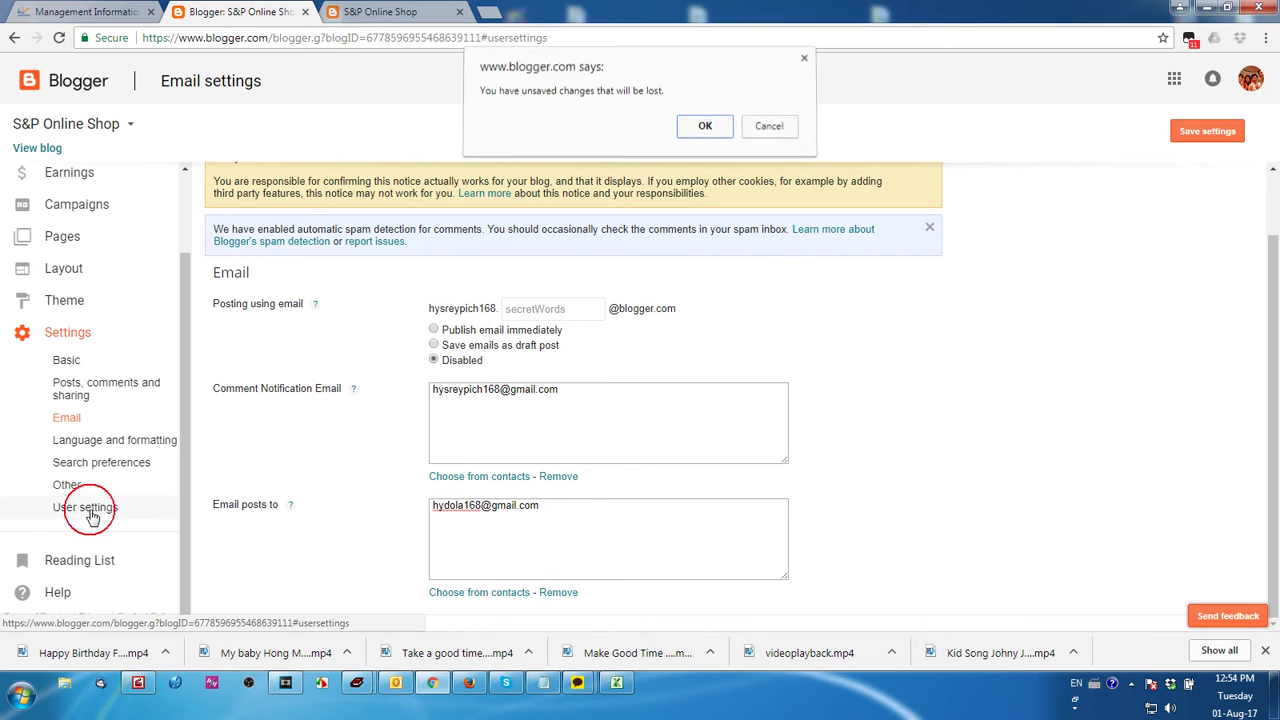
# Discard the unsaved email changes and move through the settings sections to Basic settings
pyautogui.click(698, 131)
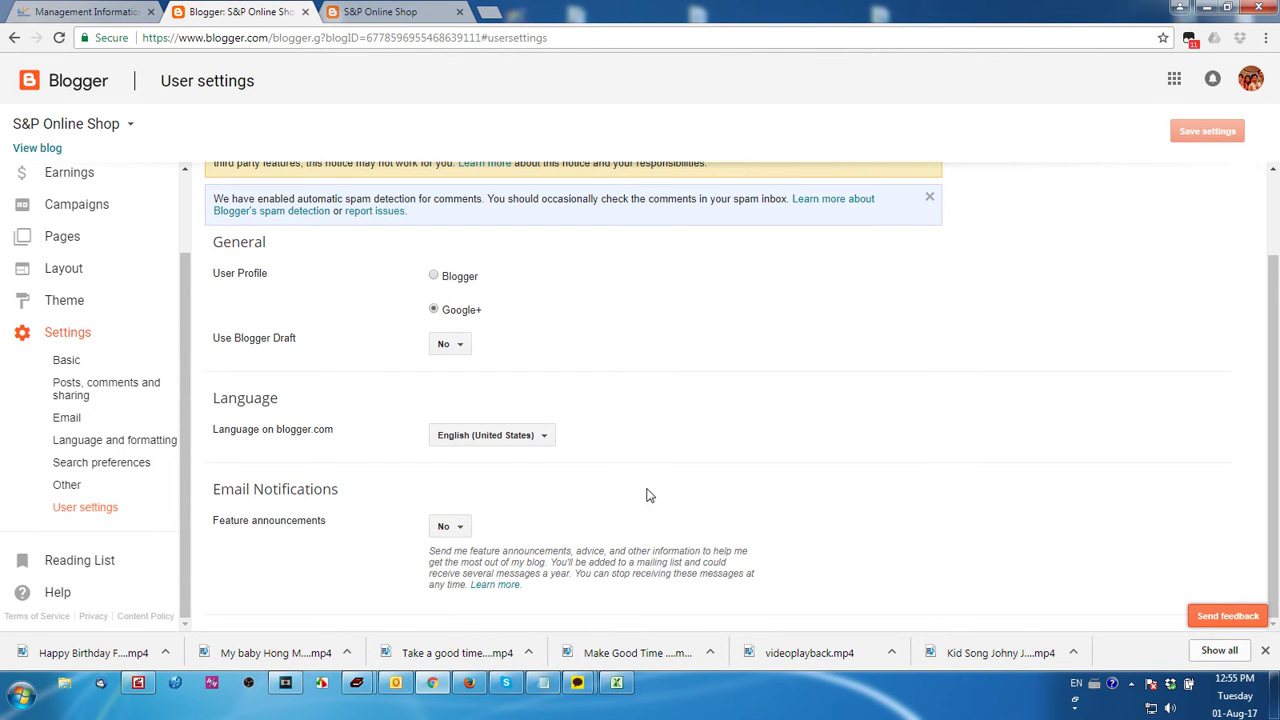
pyautogui.click(98, 486)
pyautogui.click(100, 460)
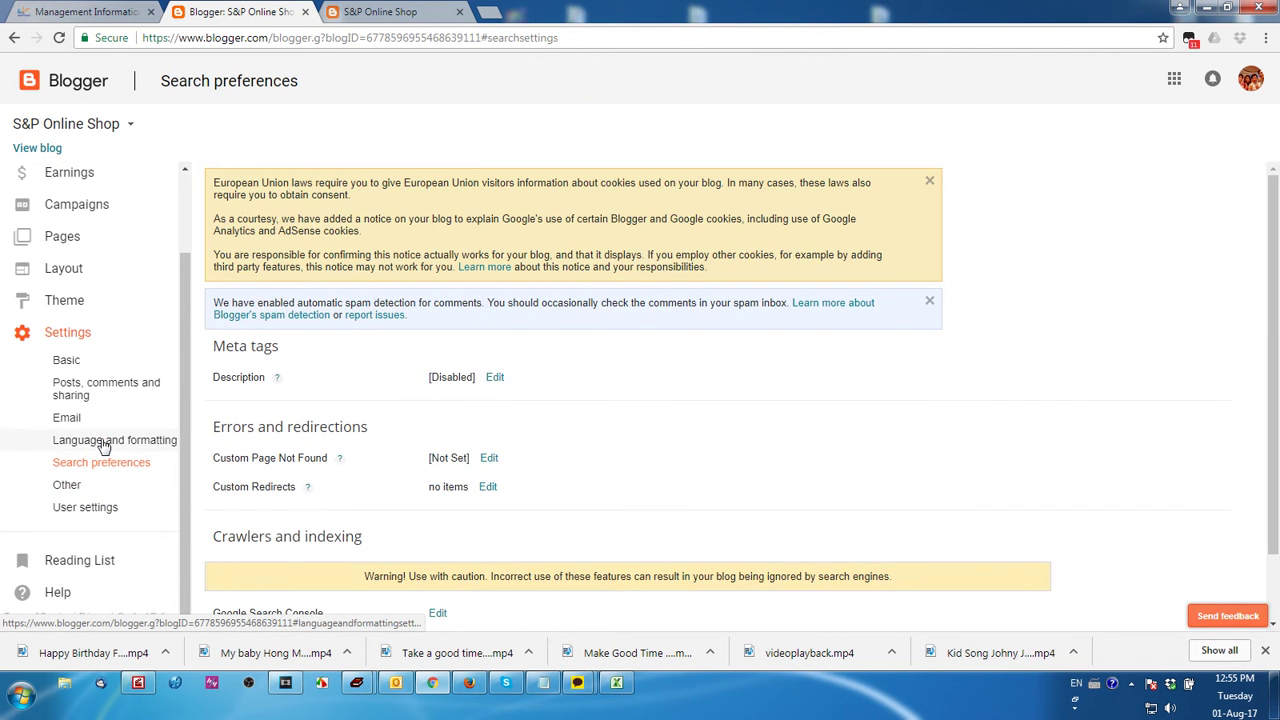
pyautogui.click(93, 440)
pyautogui.click(80, 417)
pyautogui.click(72, 385)
pyautogui.click(64, 362)
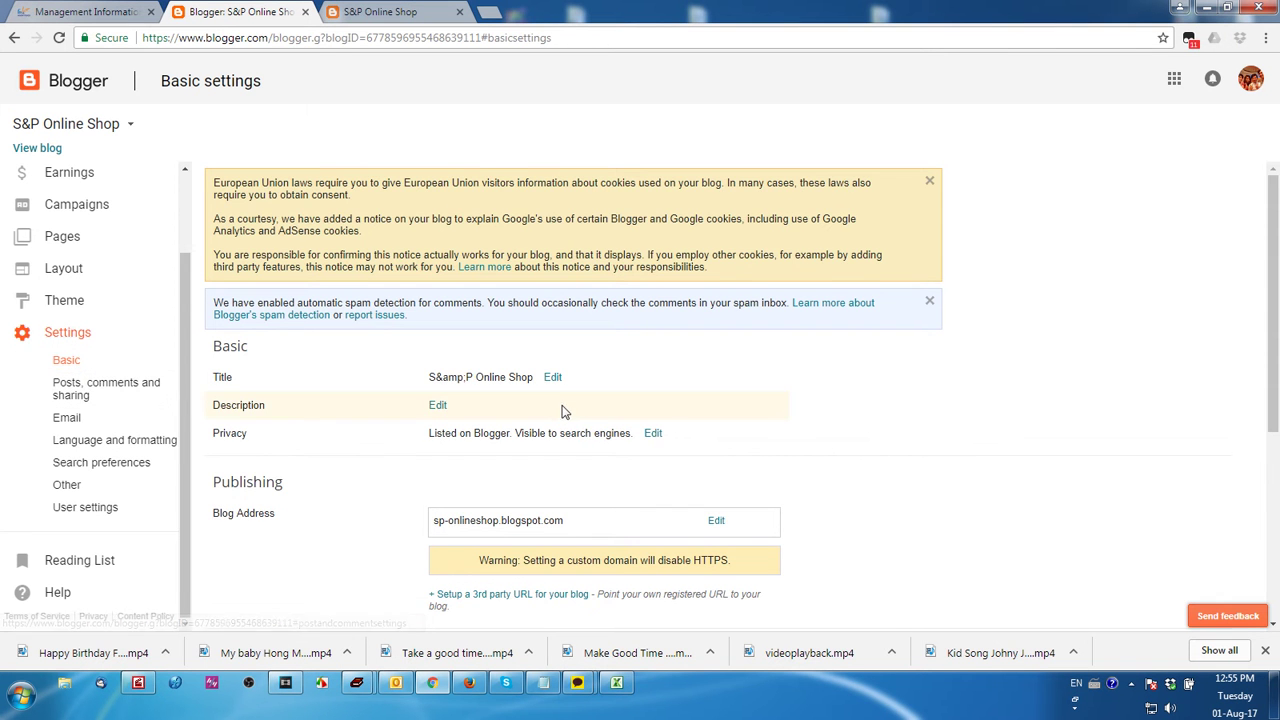
pyautogui.scroll(-3, 1078, 525)
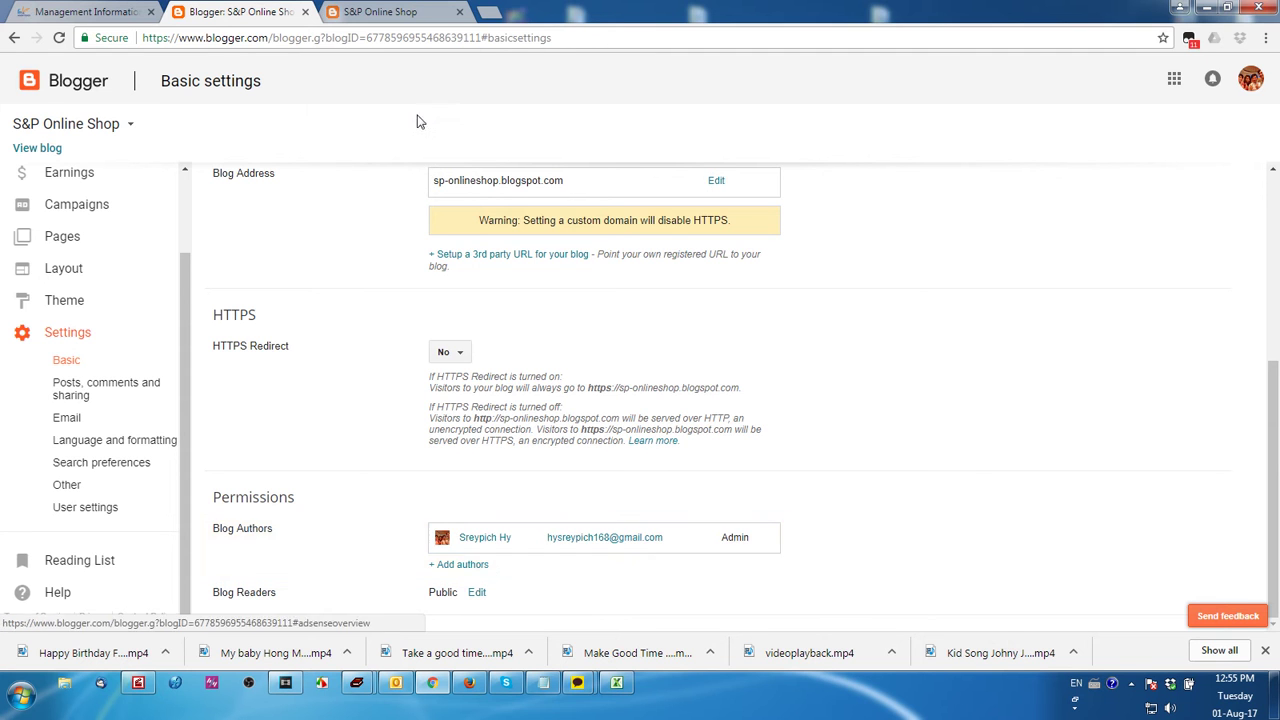
# Invite the second author by e-mail address and show the one open invitation's details
pyautogui.click(457, 566)
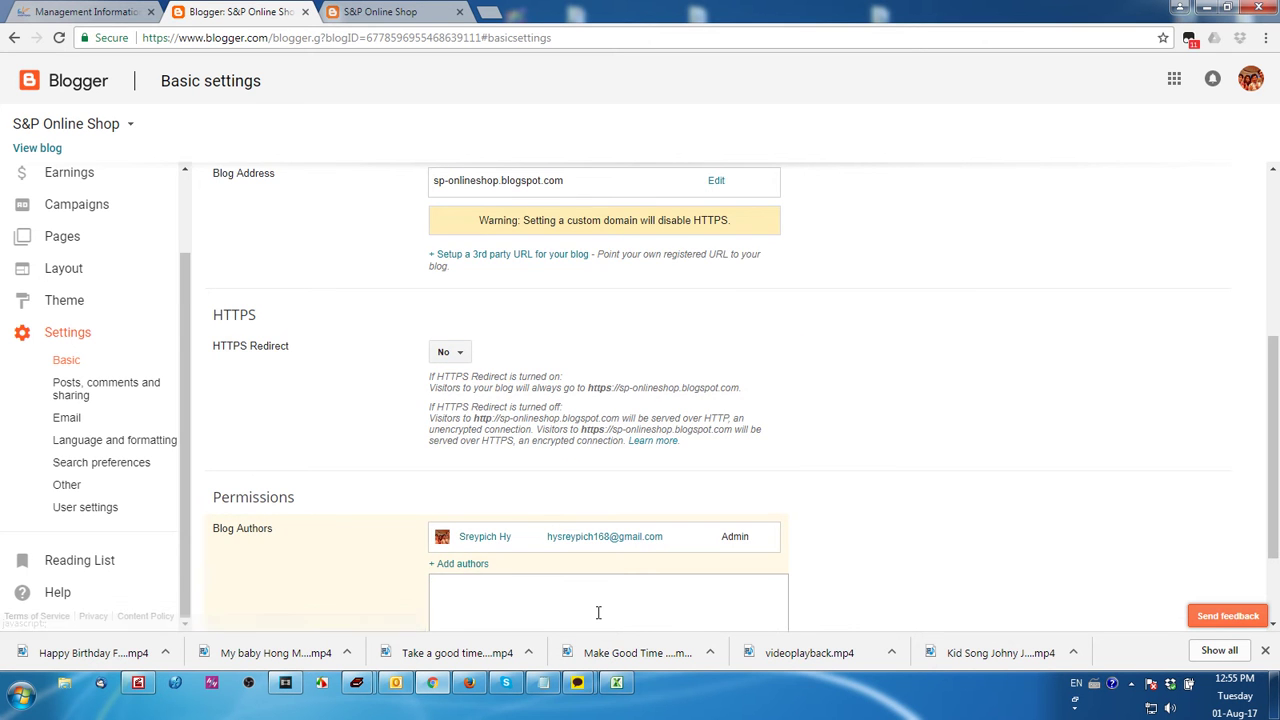
pyautogui.scroll(-1, 597, 611)
pyautogui.click(578, 524)
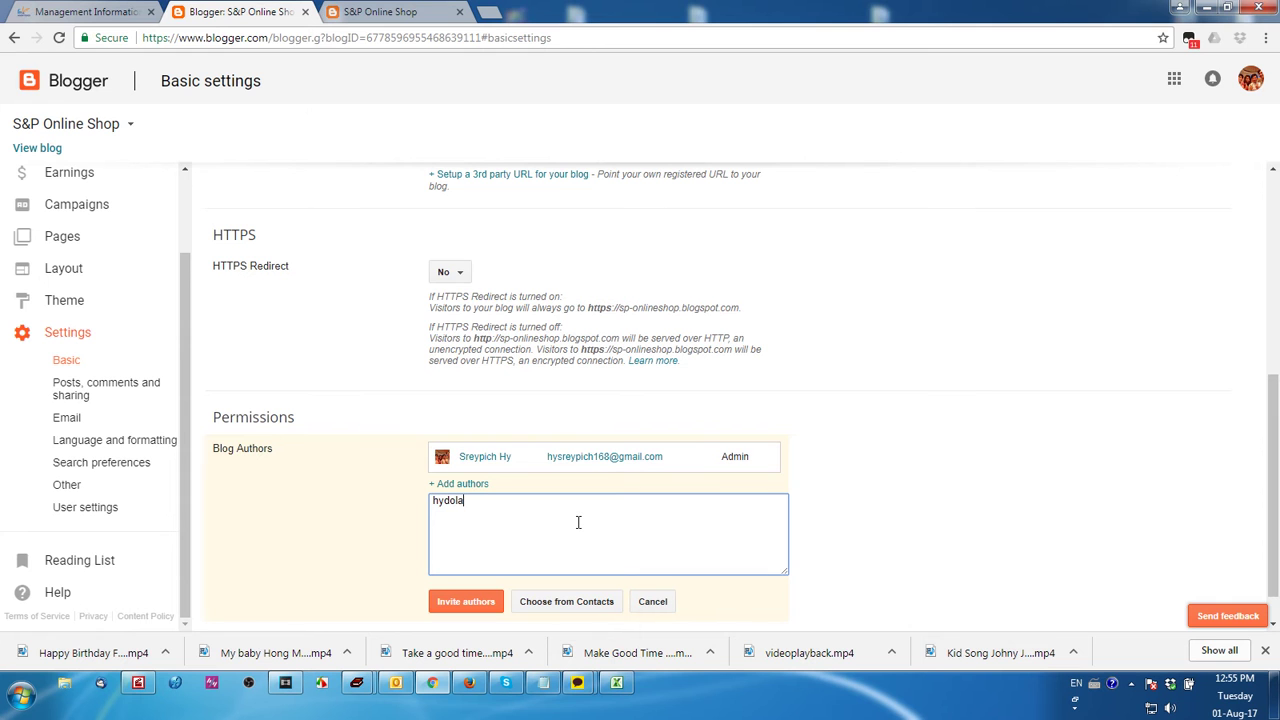
pyautogui.click(469, 603)
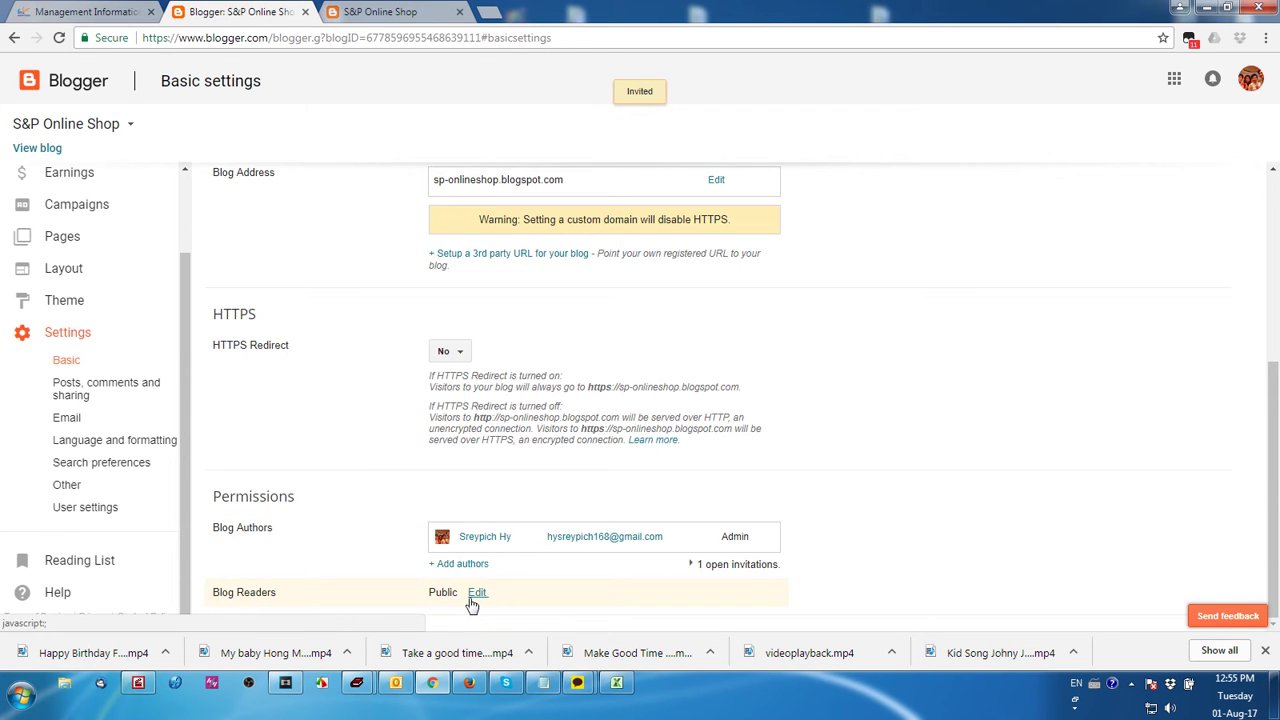
pyautogui.click(750, 565)
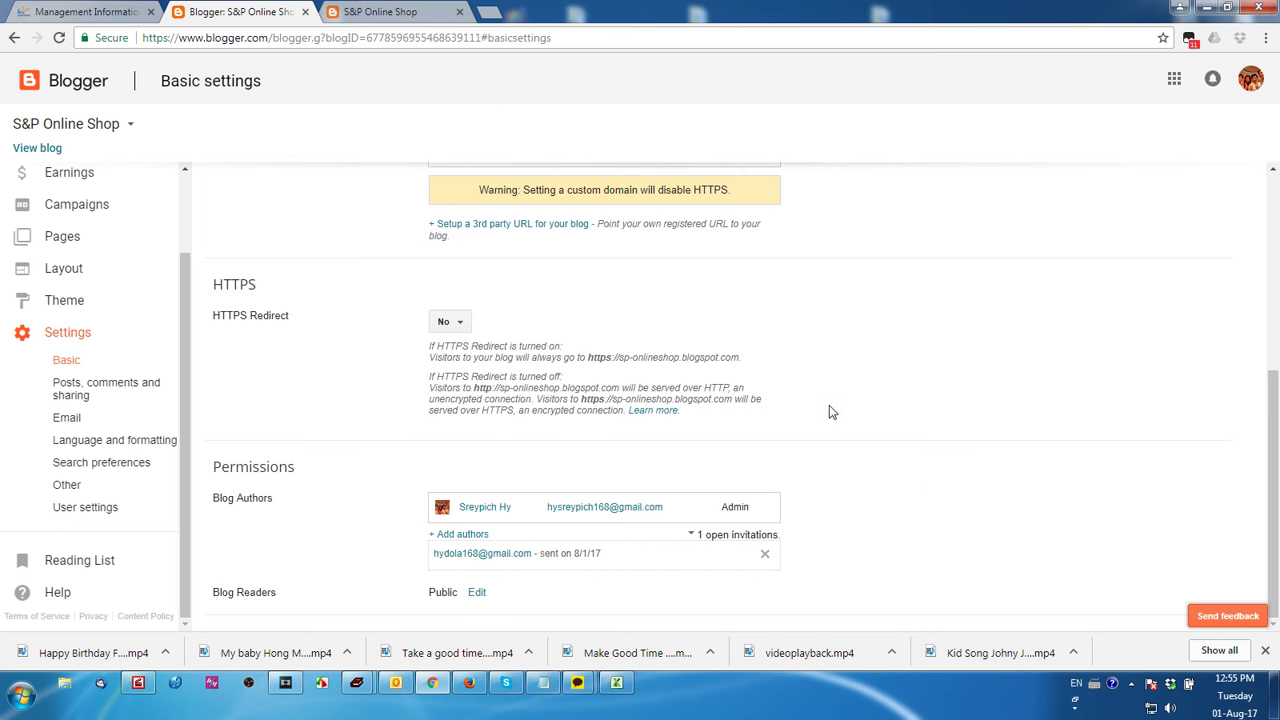
pyautogui.click(469, 682)
# Go to gmail.com and sign out of the current Google account
pyautogui.click(300, 56)
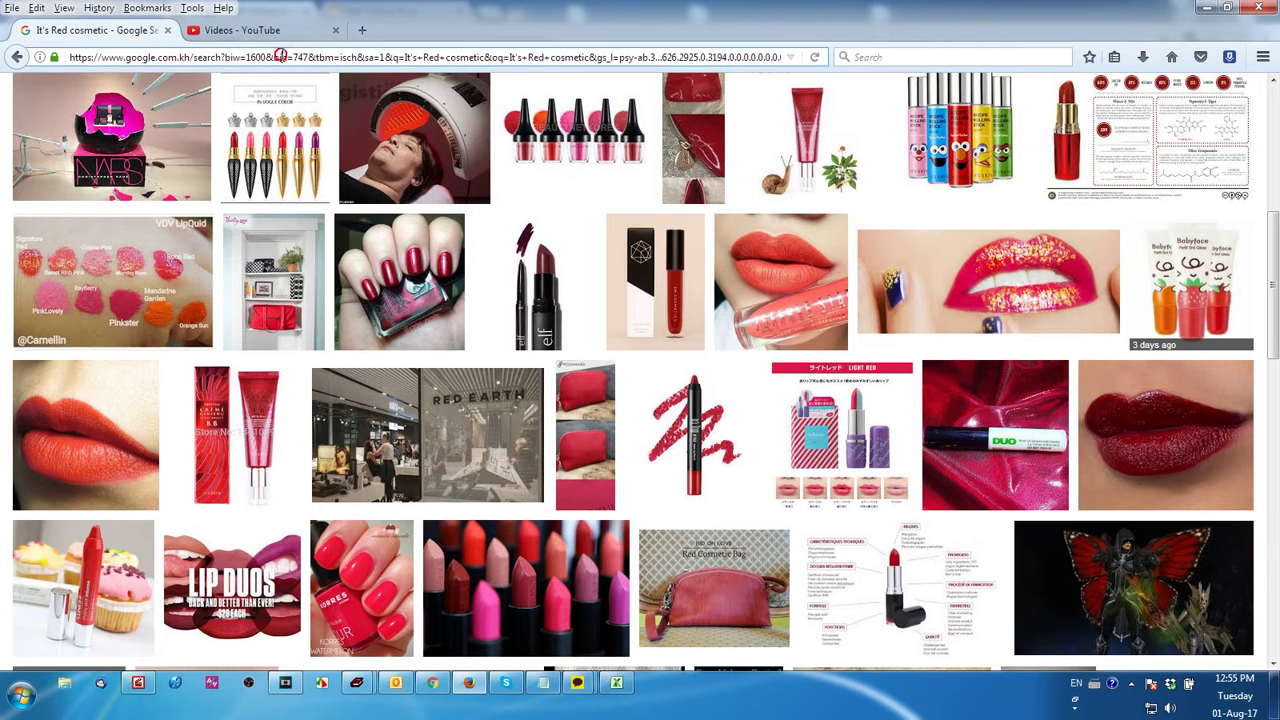
pyautogui.write('google.com/mail/u/0/#inbox')
pyautogui.press('Return')
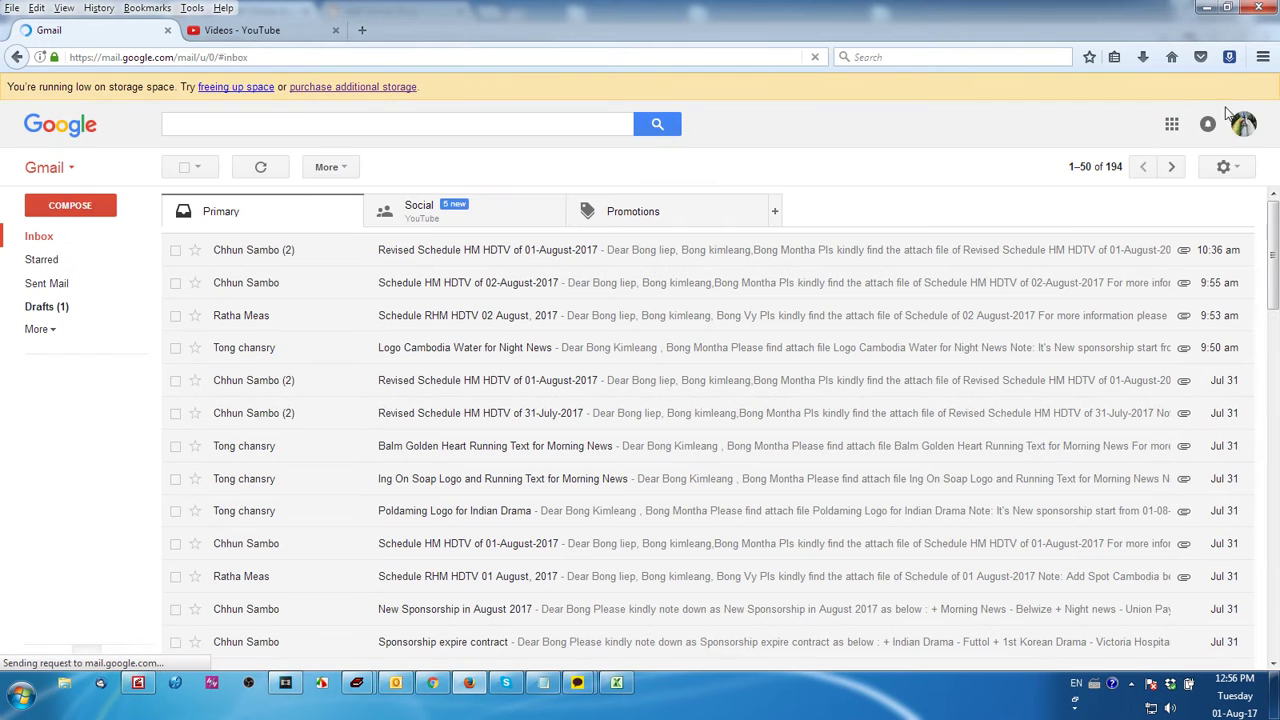
pyautogui.click(1243, 123)
pyautogui.click(1210, 275)
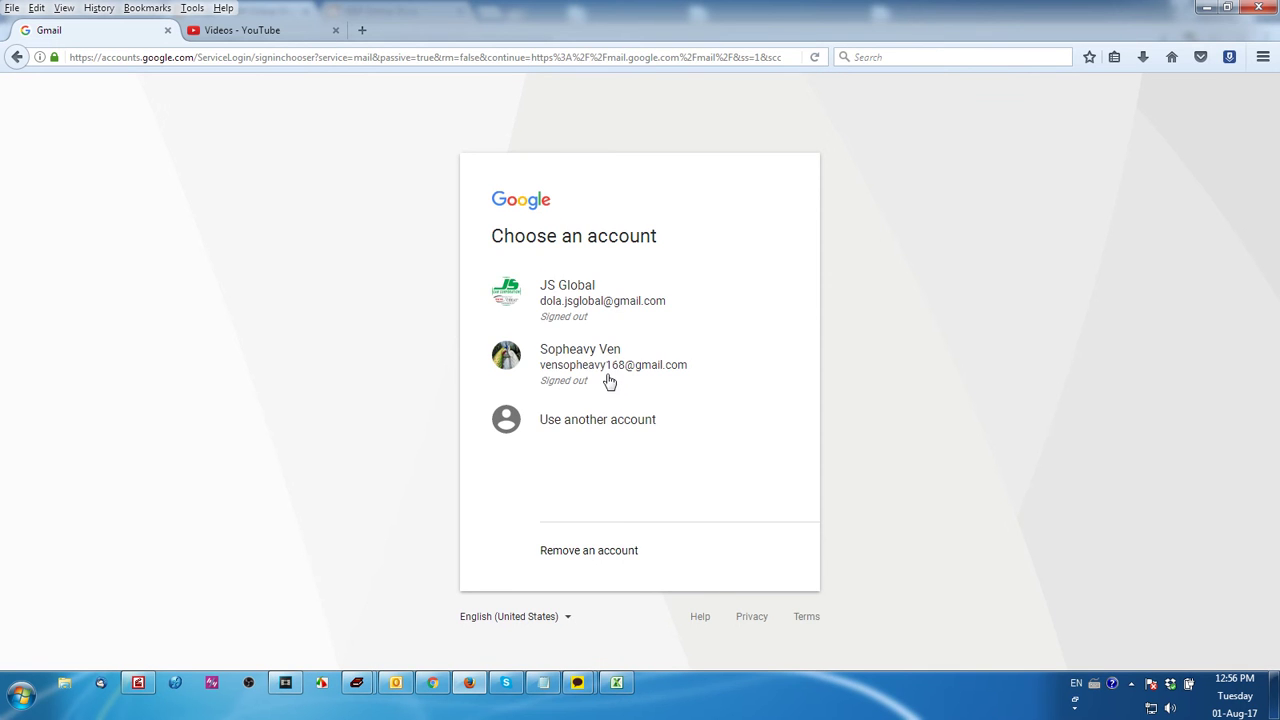
# Sign in as the invited author with that account's e-mail and password, saving the login
pyautogui.click(613, 433)
pyautogui.click(574, 346)
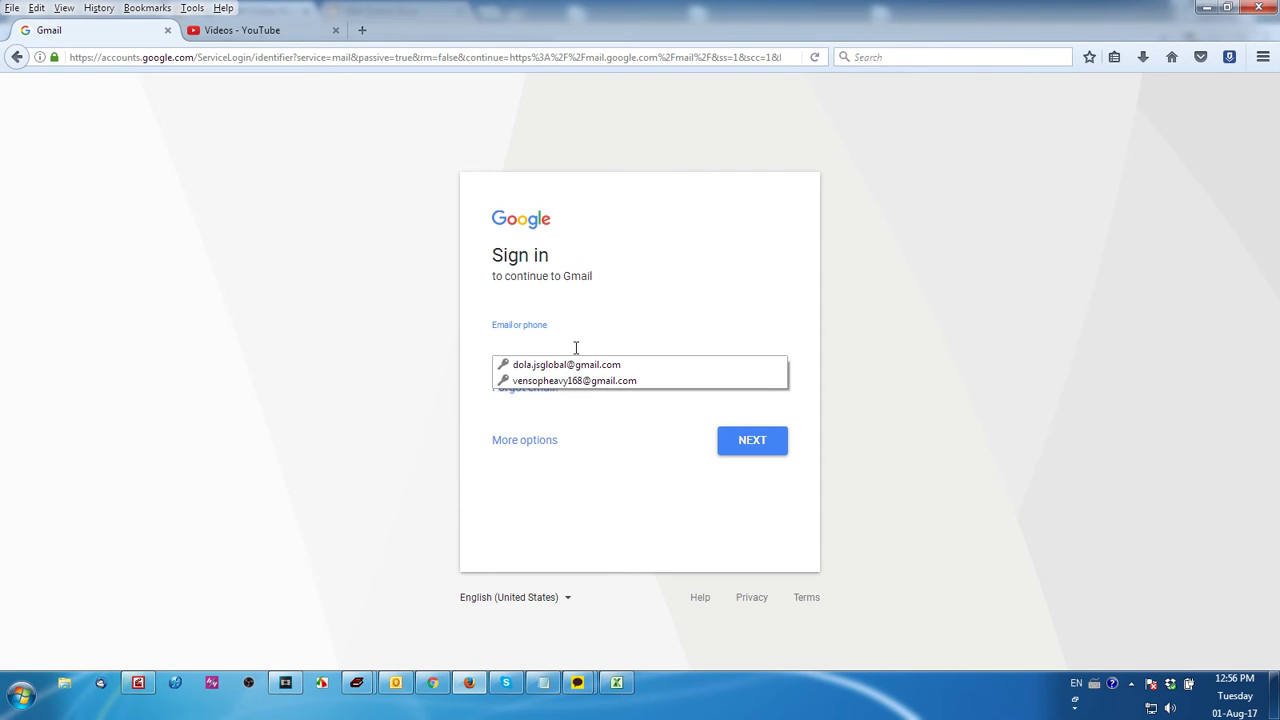
pyautogui.click(599, 341)
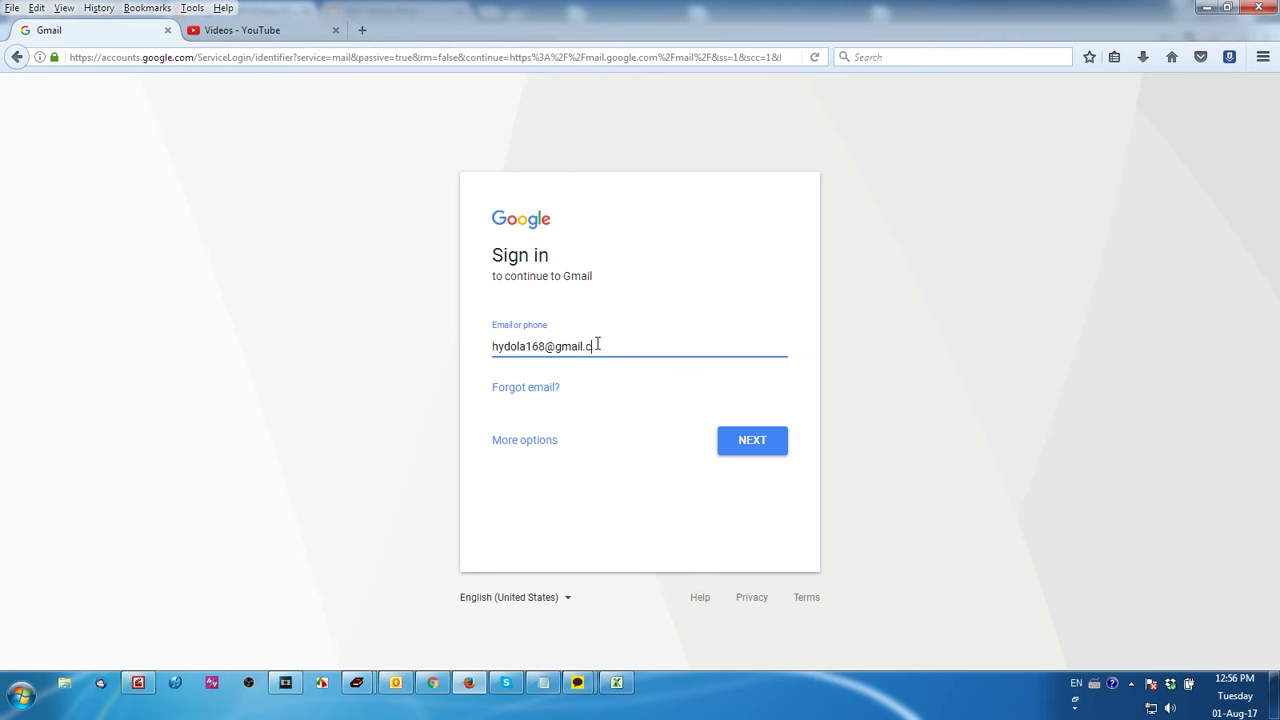
pyautogui.press('Return')
pyautogui.click(597, 343)
pyautogui.write('p')
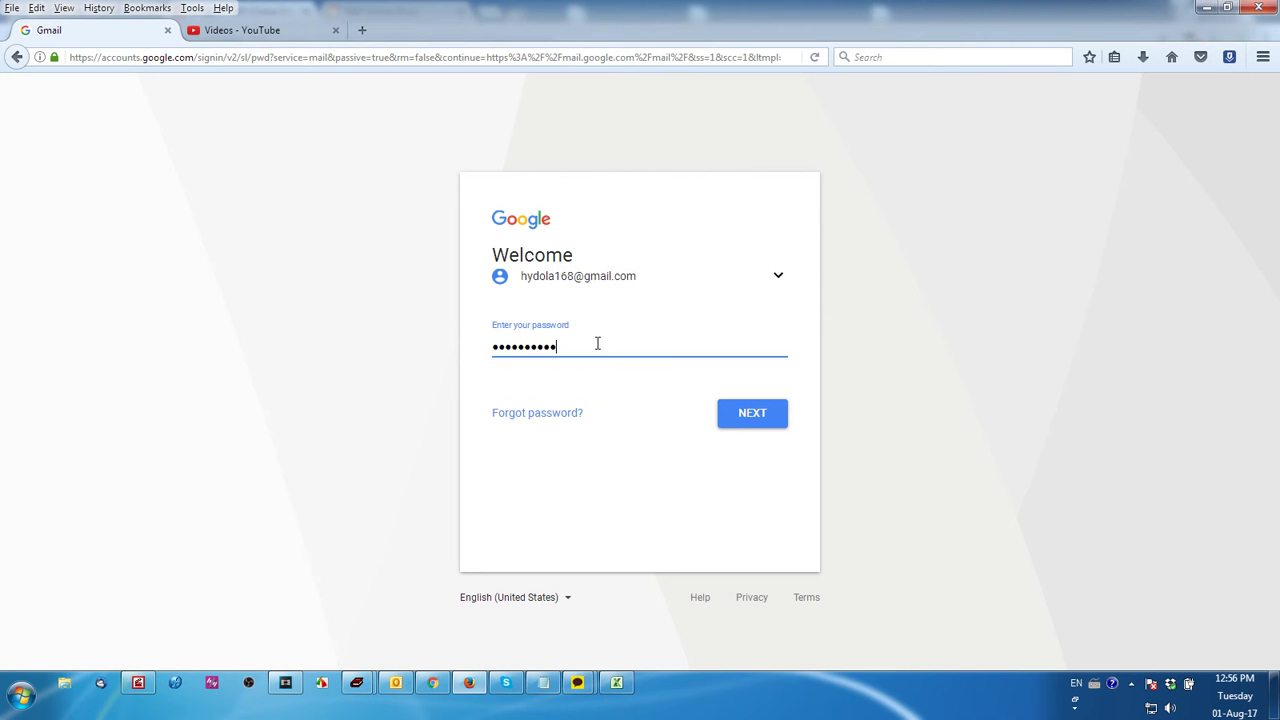
pyautogui.click(770, 418)
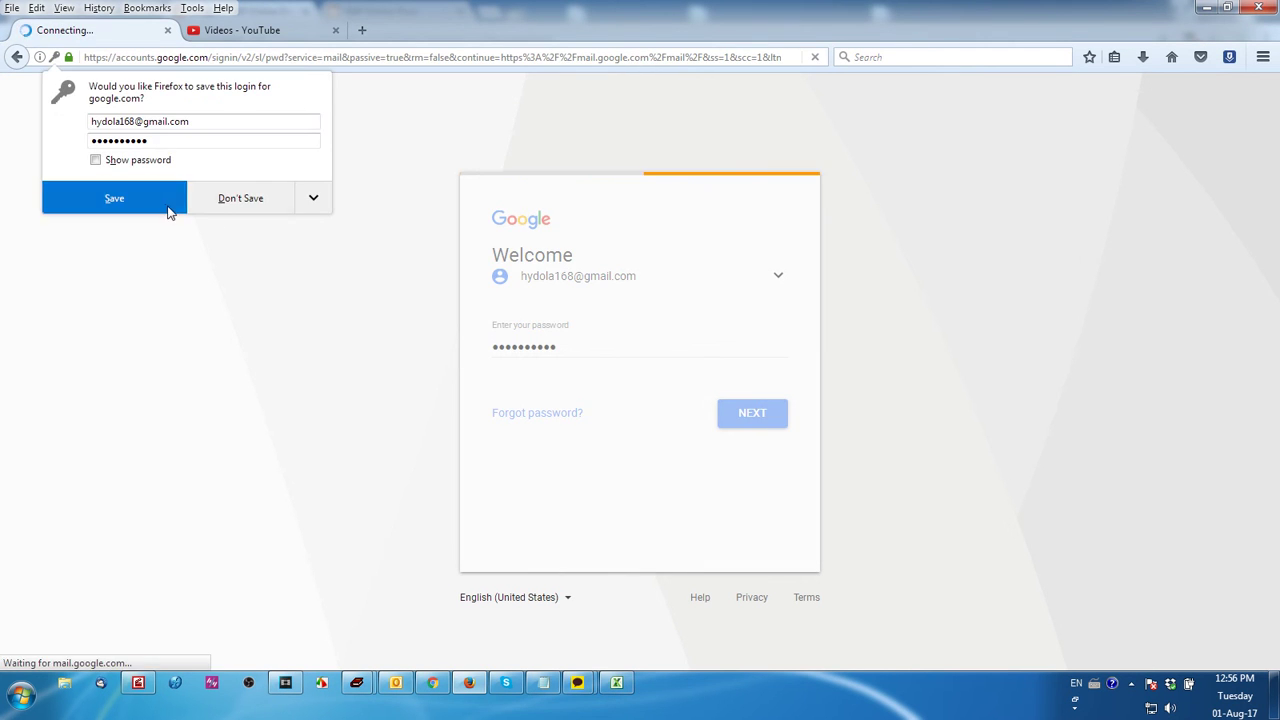
pyautogui.click(157, 205)
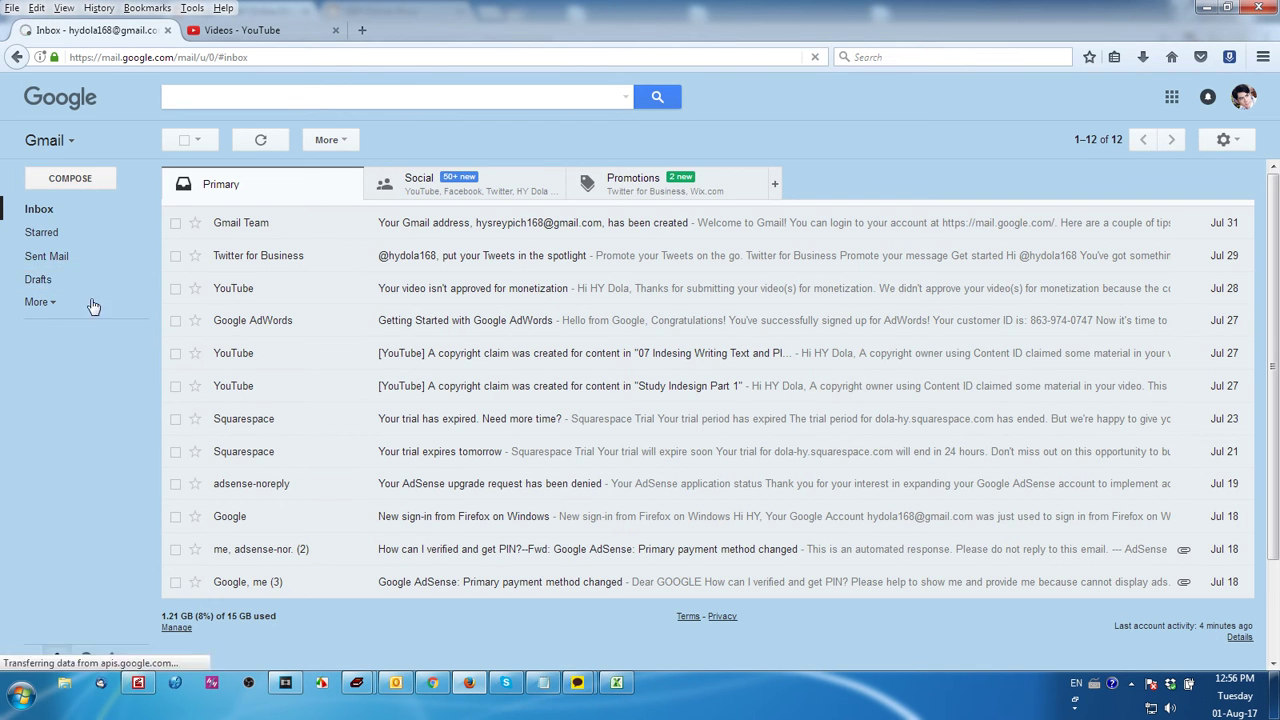
# Find the S&P Online Shop invitation in Gmail's Spam folder and accept it
pyautogui.click(60, 209)
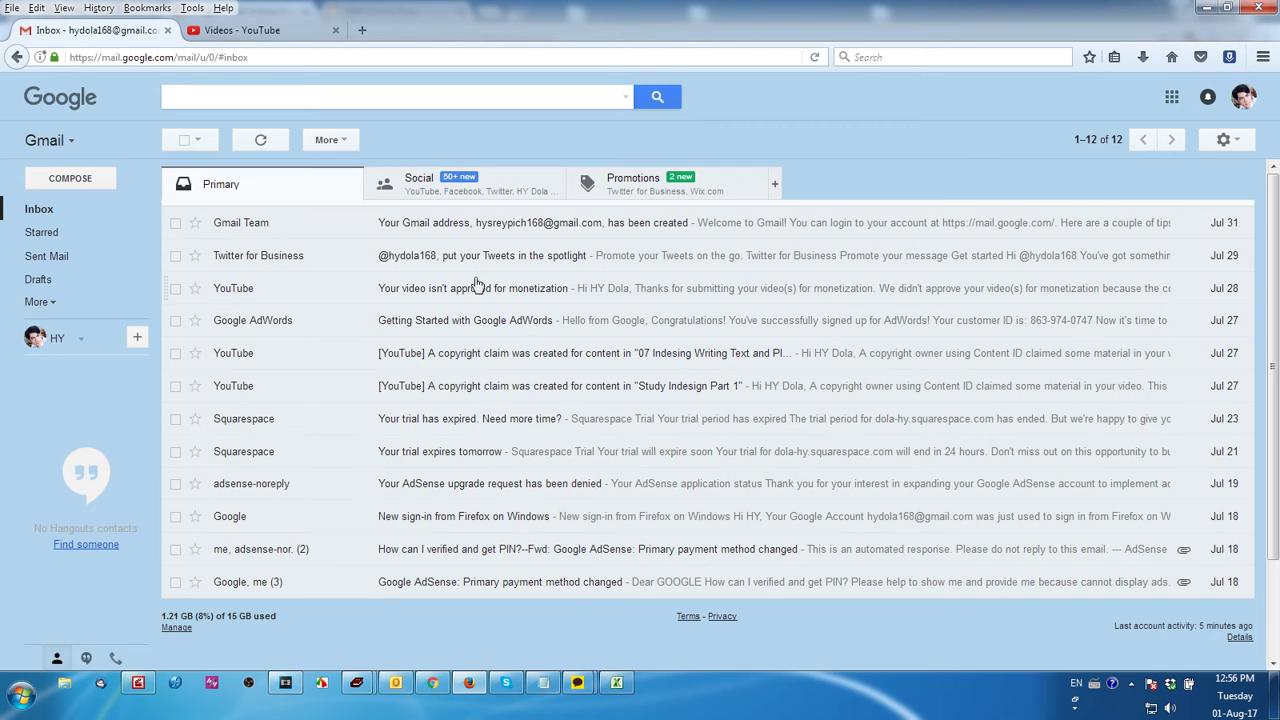
pyautogui.click(56, 308)
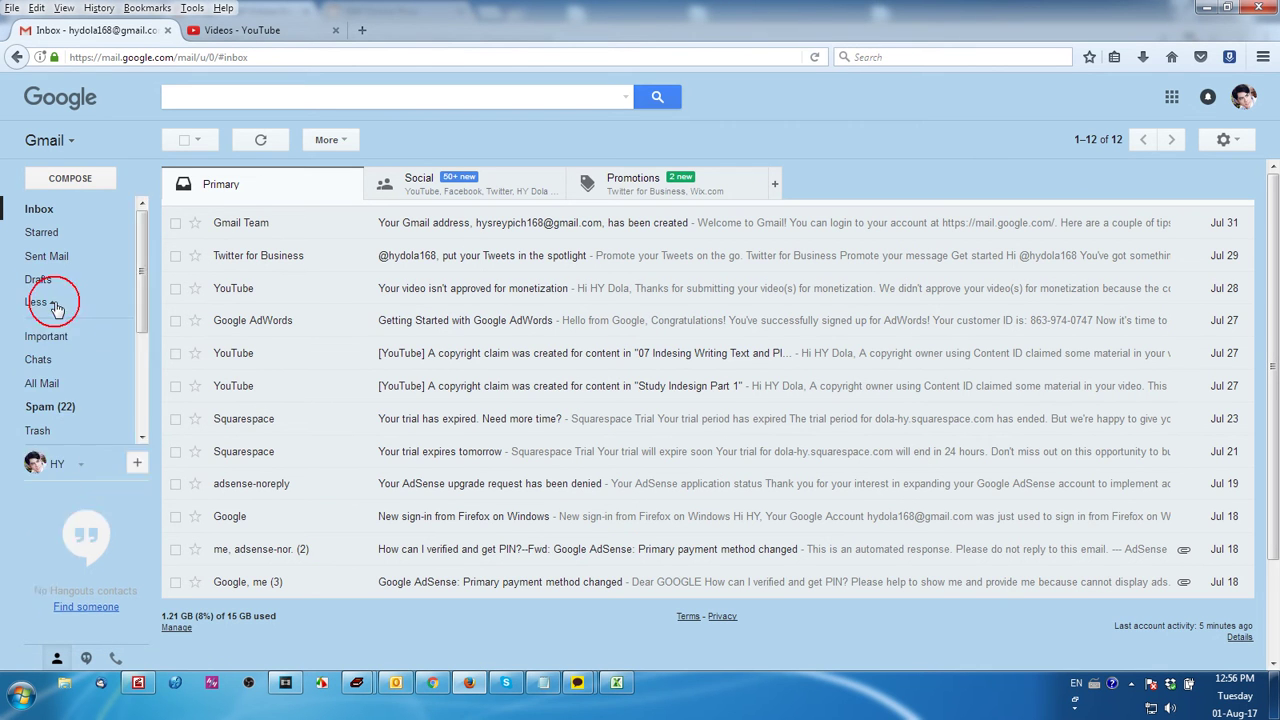
pyautogui.click(78, 417)
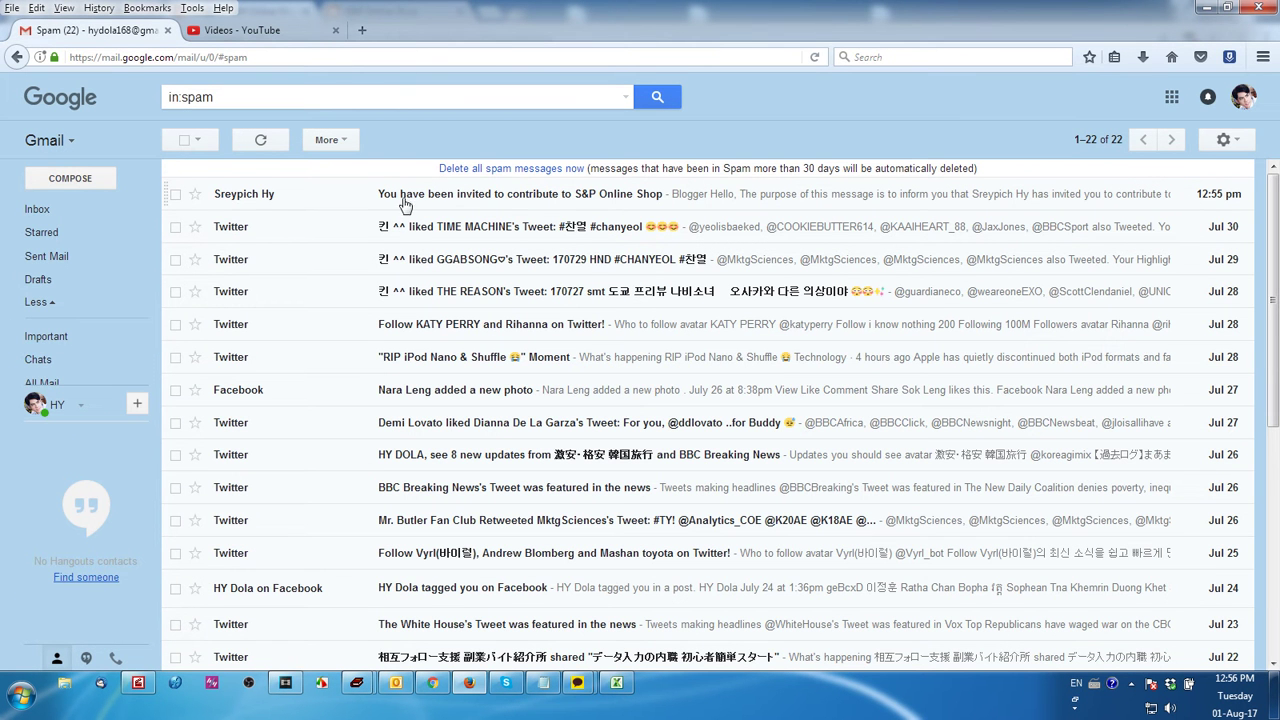
pyautogui.click(528, 200)
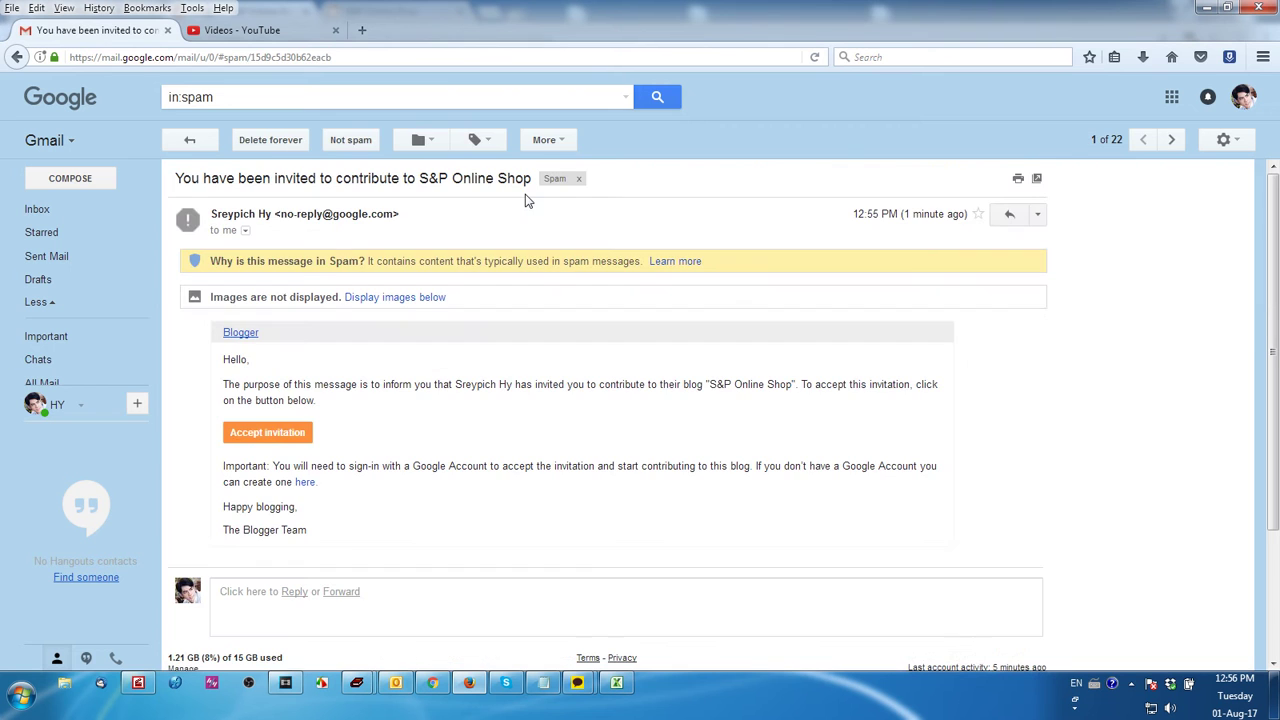
pyautogui.click(268, 440)
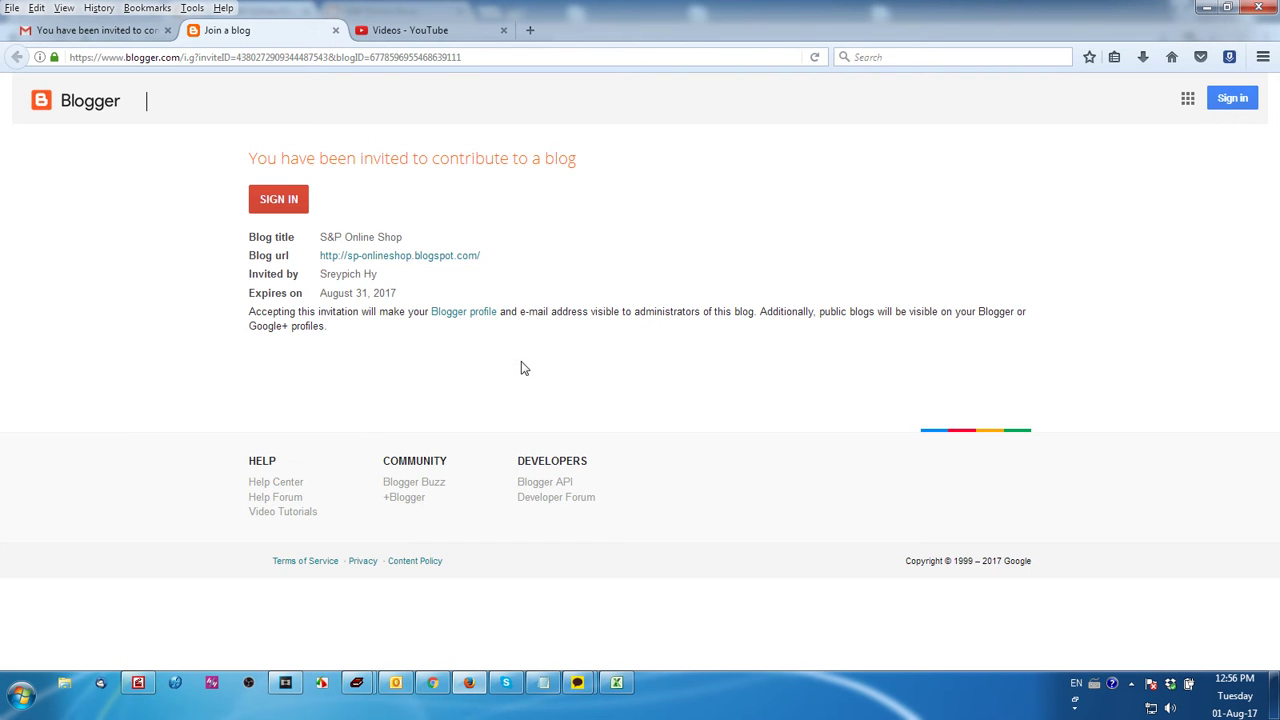
# Sign in, accept the contributor invitation, select S&P Online Shop, and return to the owner's settings
pyautogui.click(290, 205)
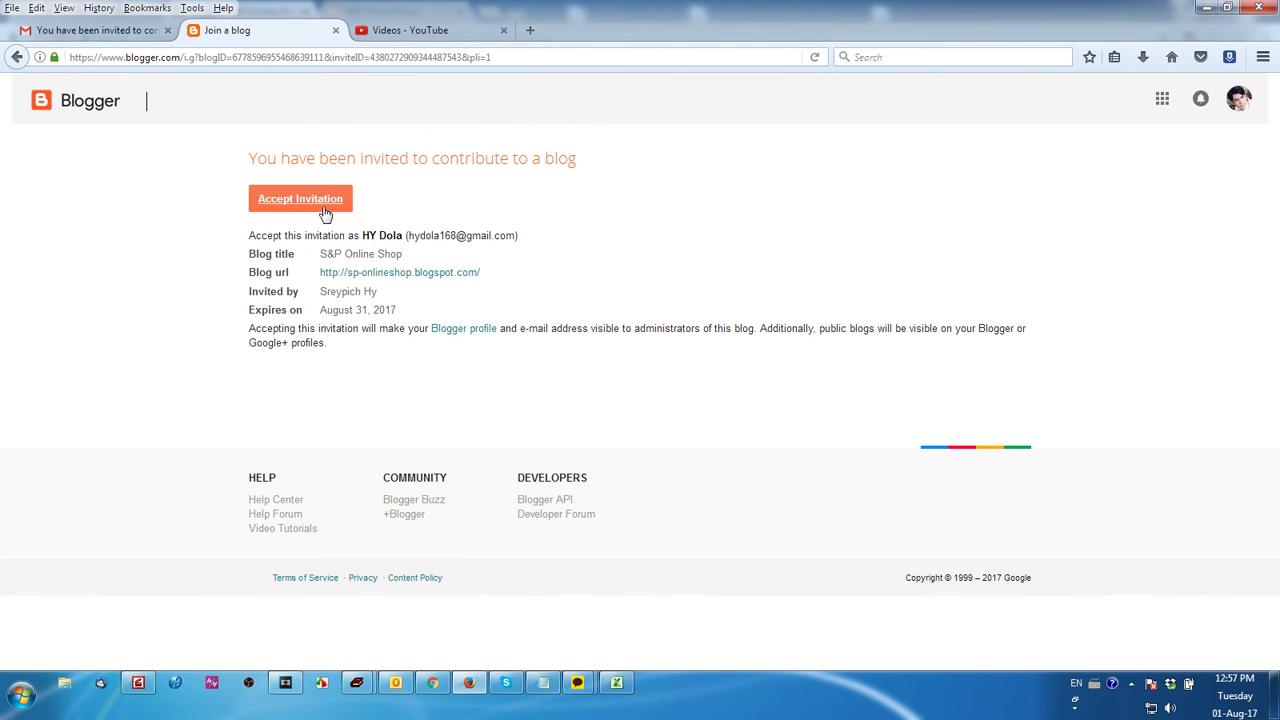
pyautogui.click(312, 199)
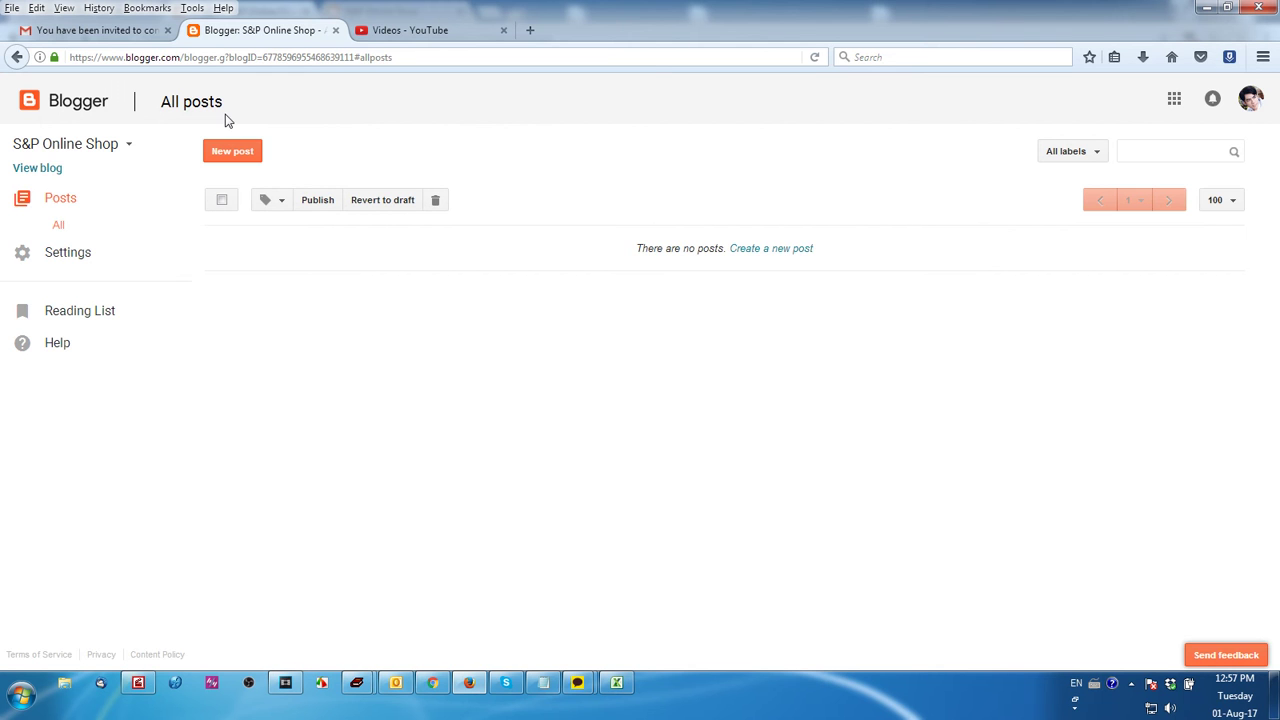
pyautogui.click(125, 144)
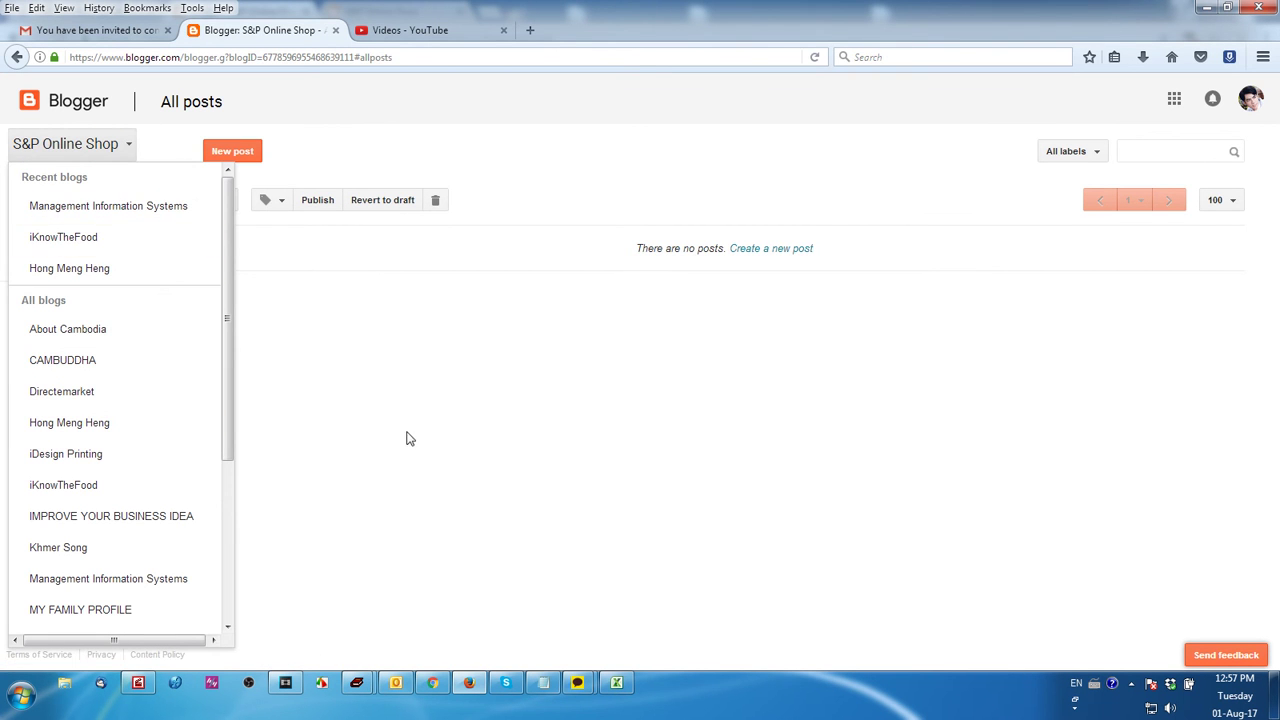
pyautogui.moveTo(226, 318); pyautogui.dragTo(226, 469)
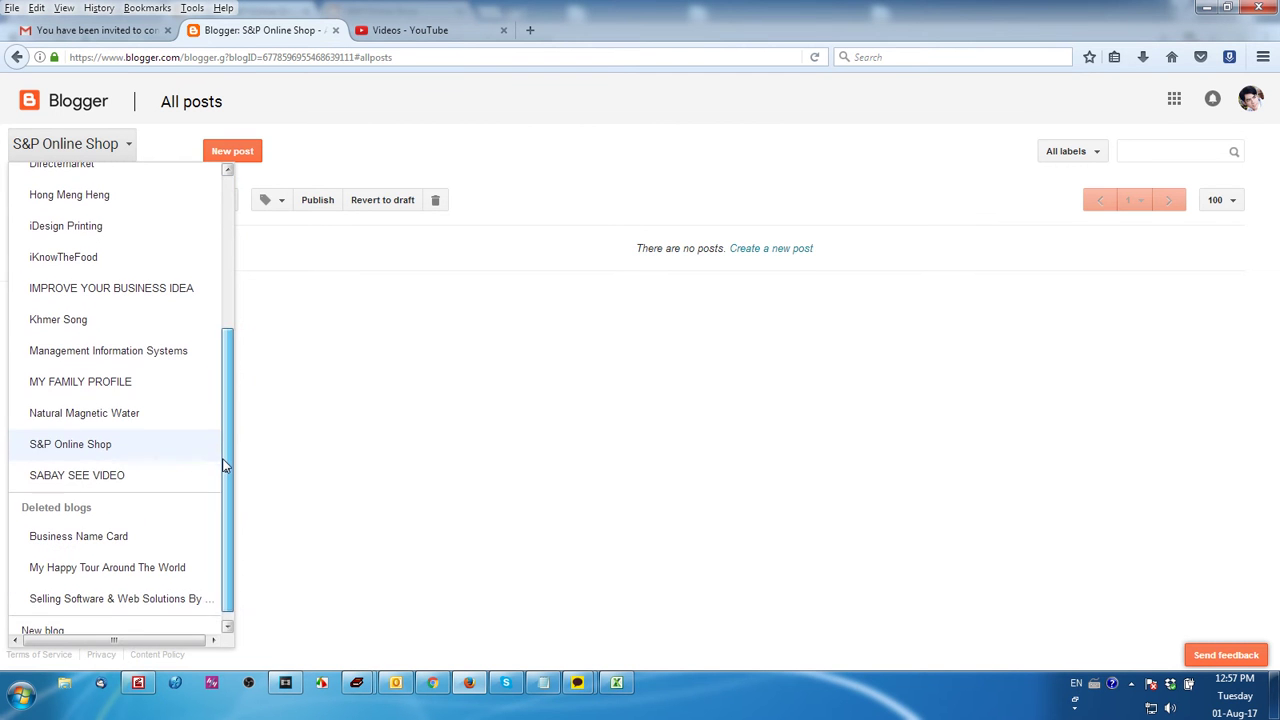
pyautogui.click(90, 452)
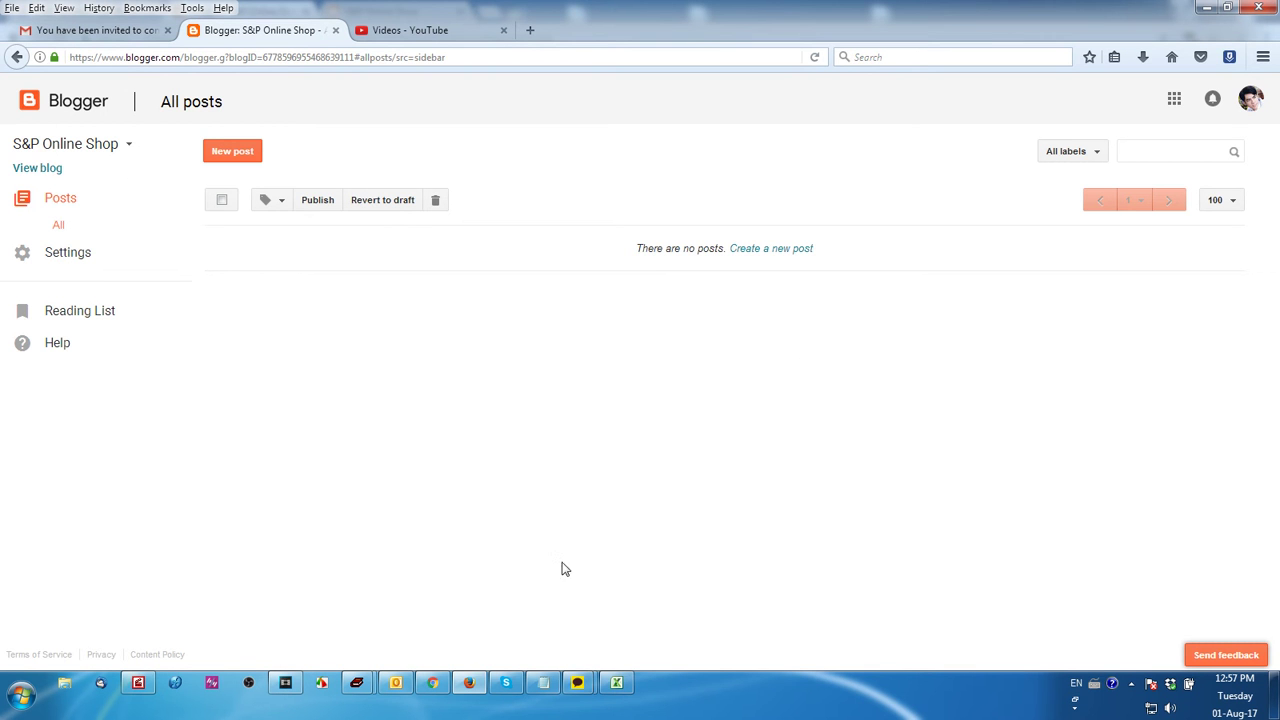
pyautogui.click(467, 684)
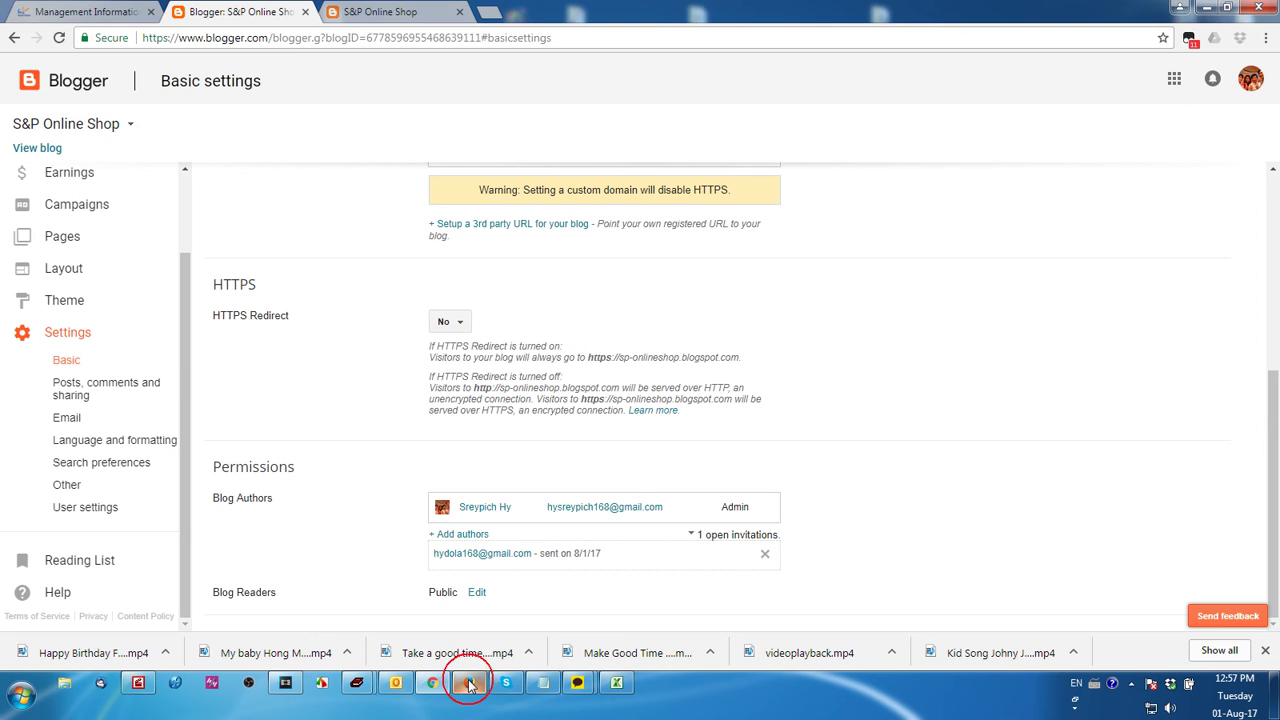
# Reload the owner's Blogger Basic settings and scroll to Permissions to see the new Author listed
pyautogui.click(462, 688)
pyautogui.click(462, 688)
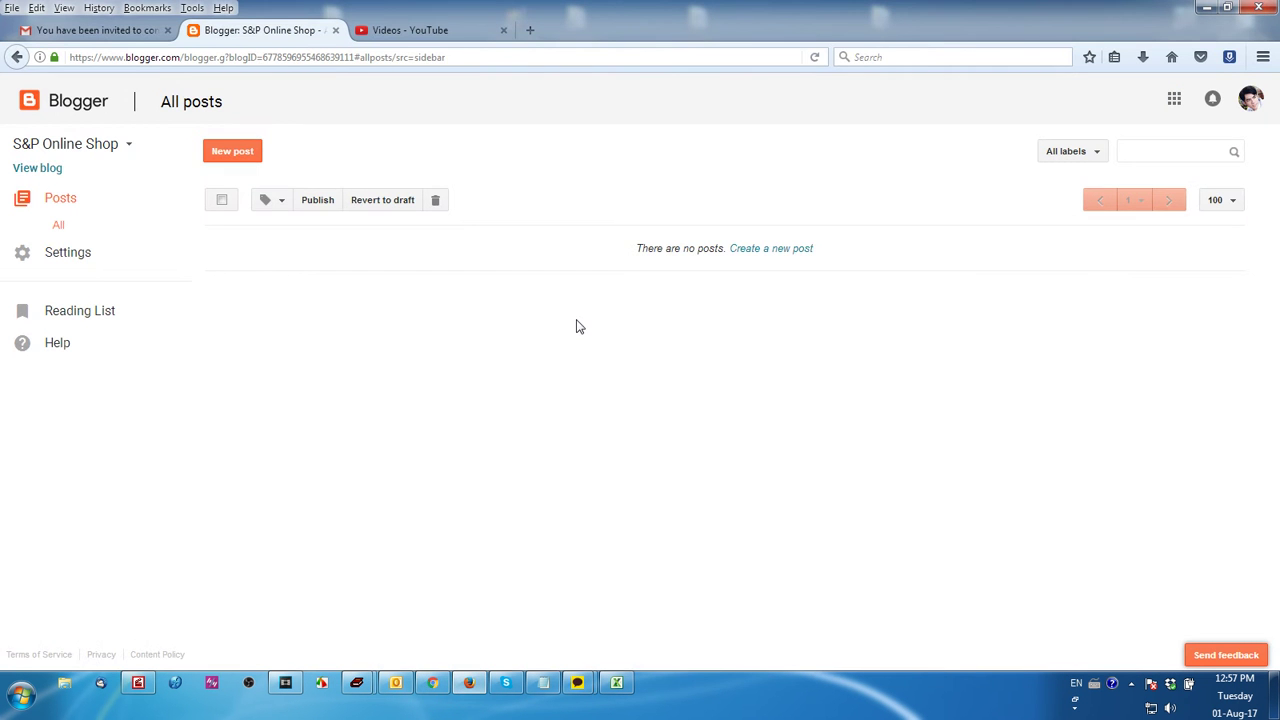
pyautogui.click(432, 682)
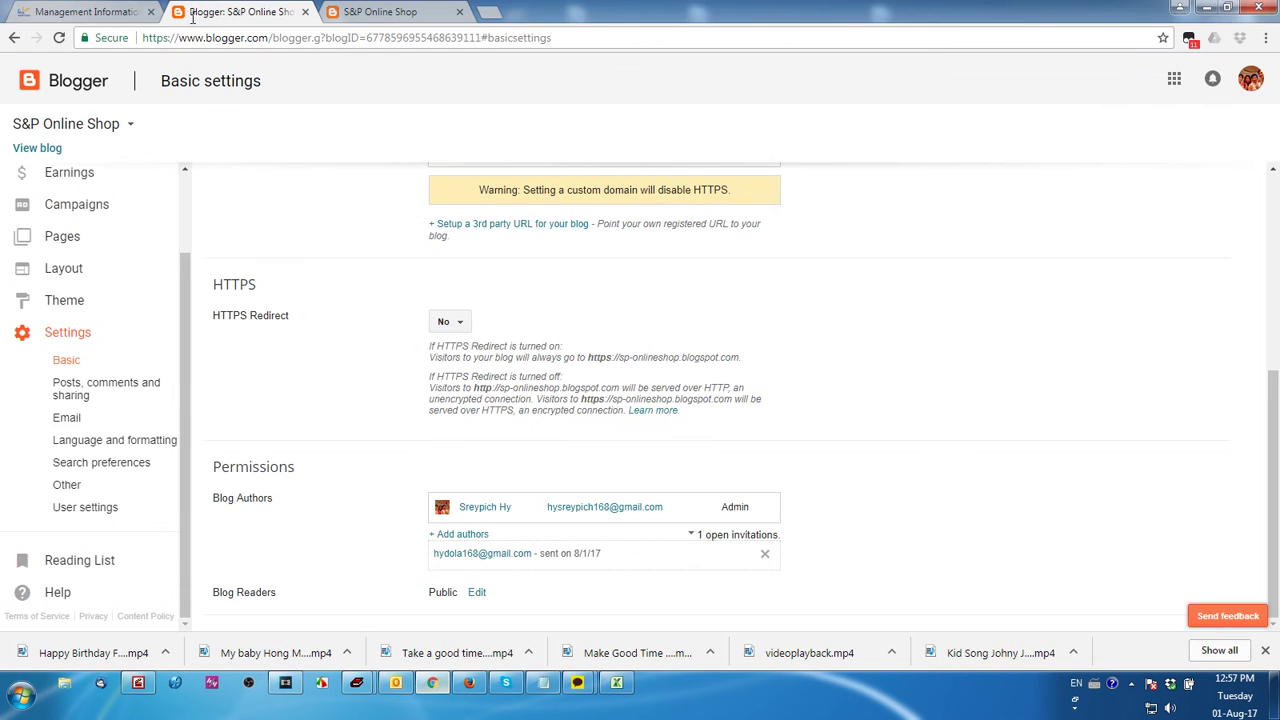
pyautogui.click(59, 38)
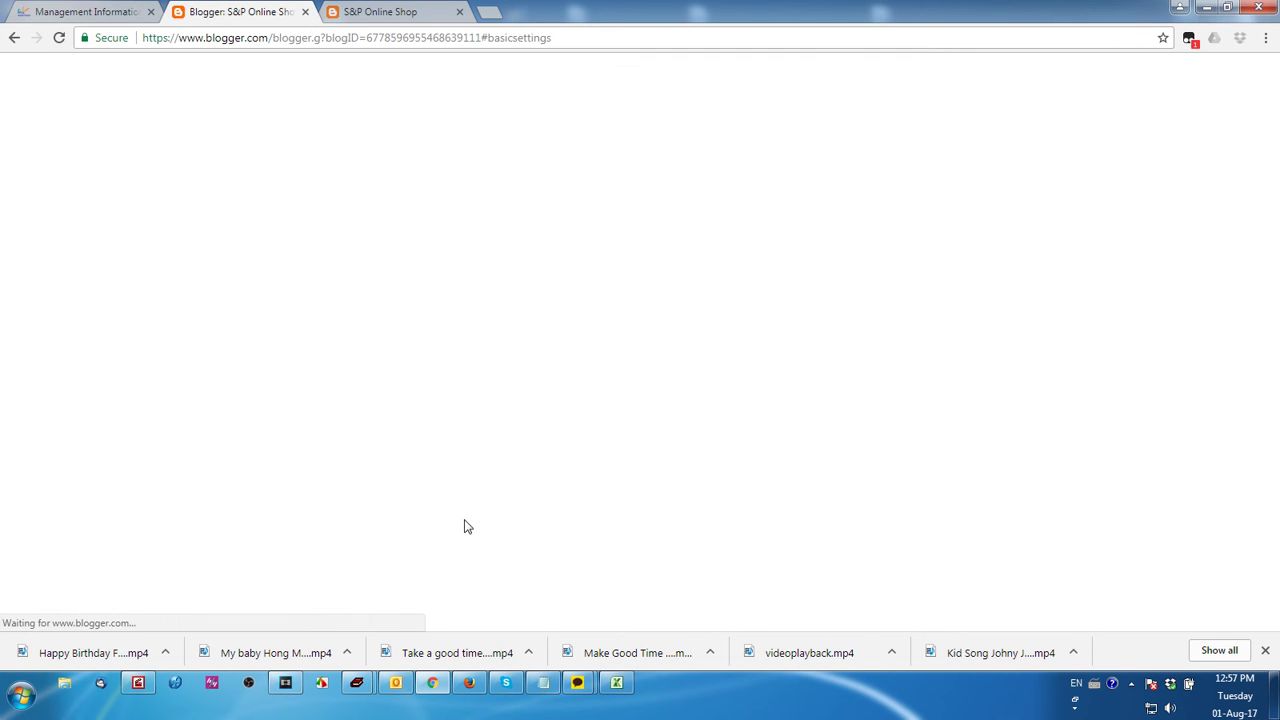
pyautogui.scroll(-2, 655, 530)
pyautogui.scroll(-2, 655, 530)
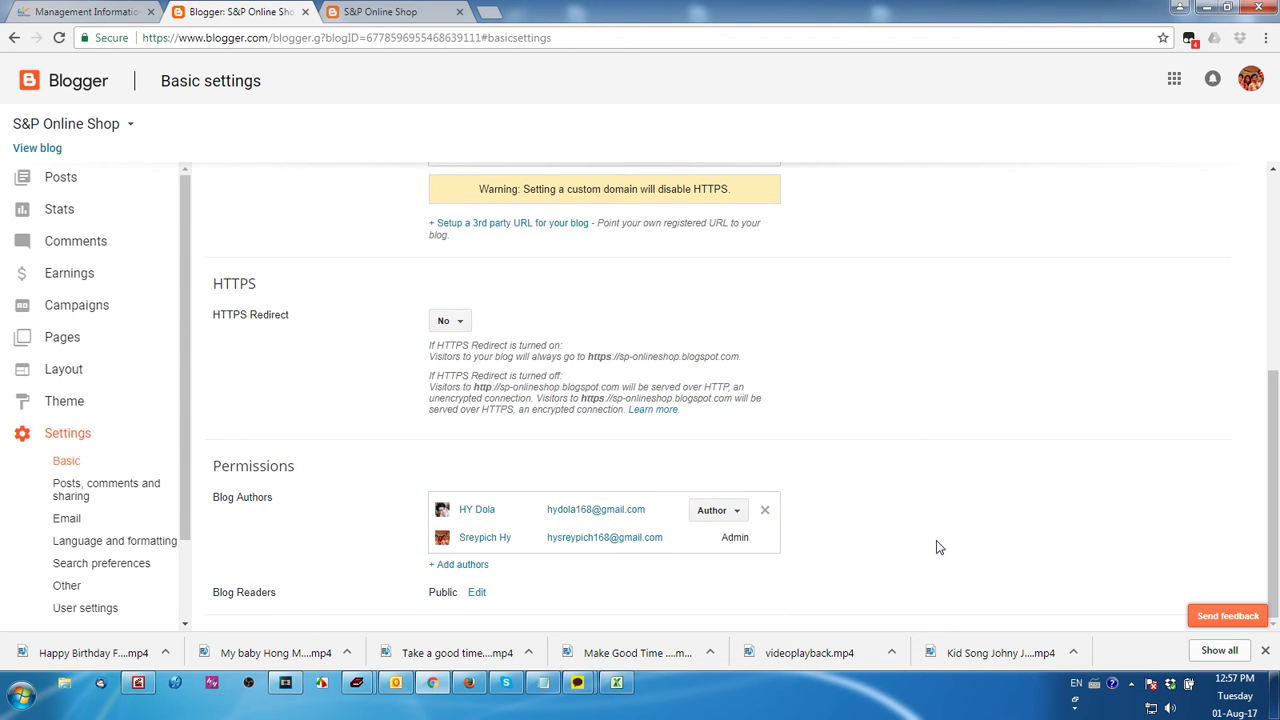
# Change the new author's role under Blog Authors from Author to Admin
pyautogui.click(733, 512)
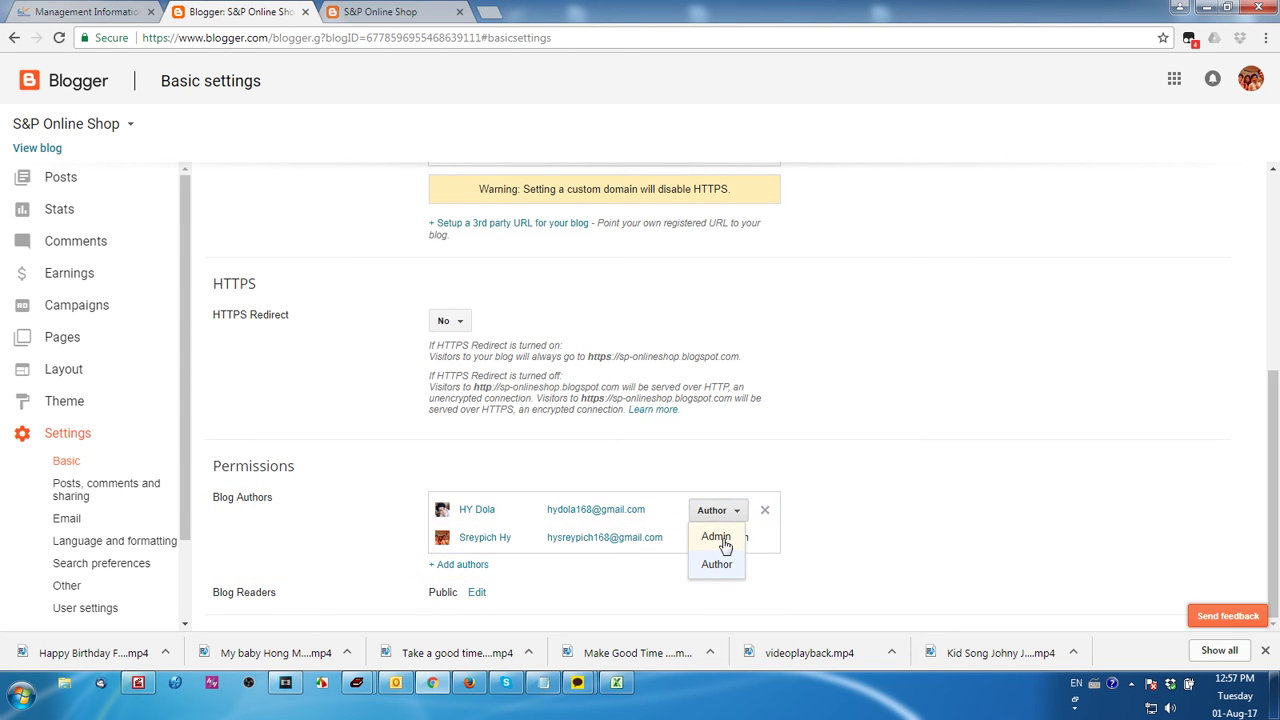
pyautogui.click(906, 525)
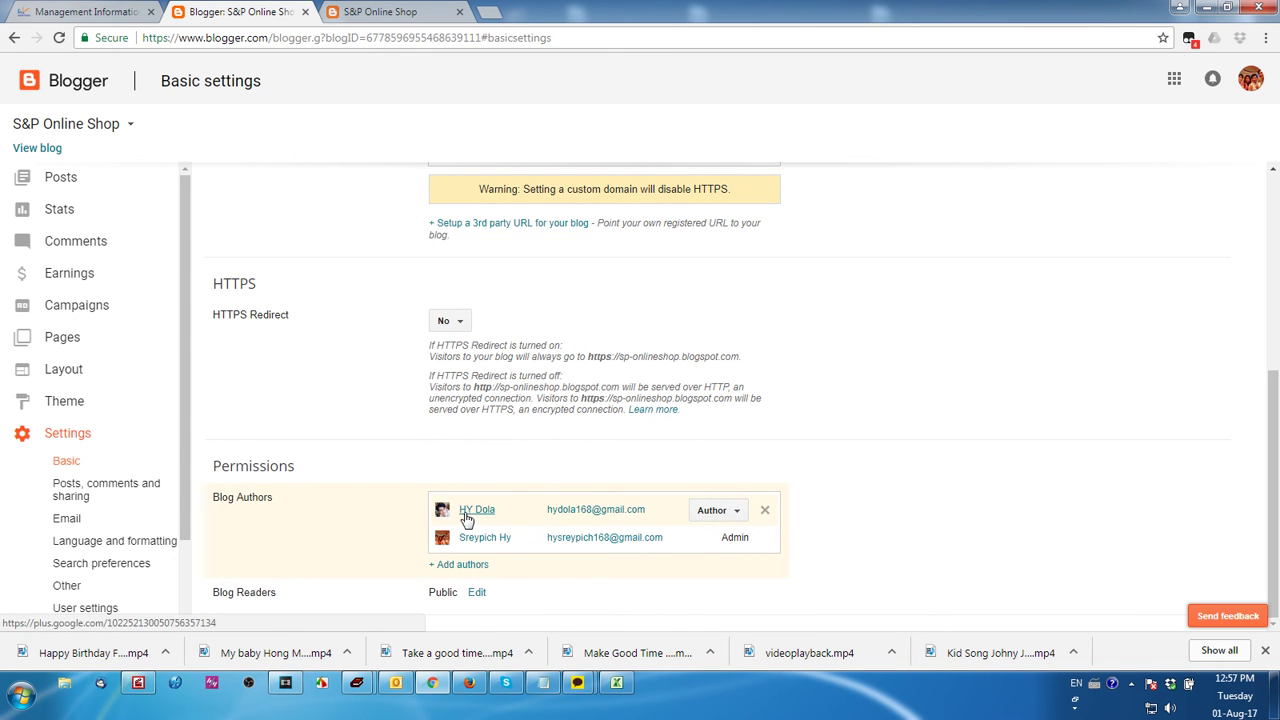
pyautogui.click(711, 512)
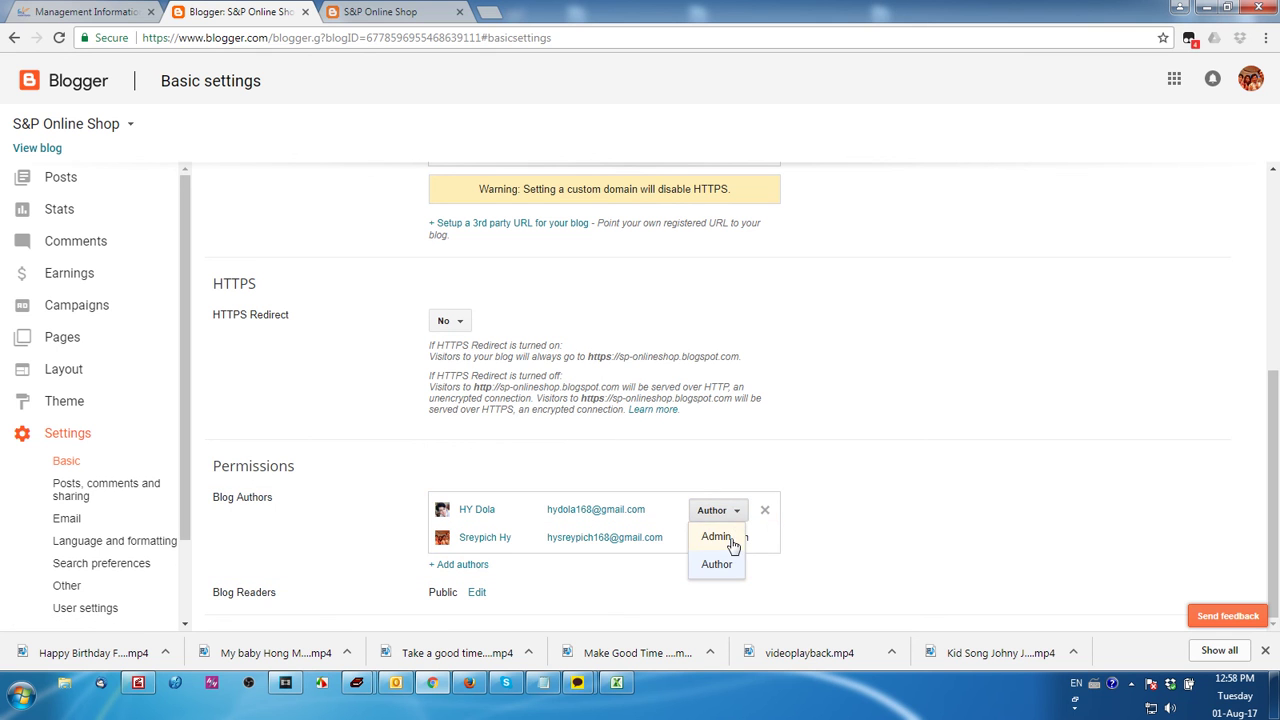
pyautogui.click(730, 537)
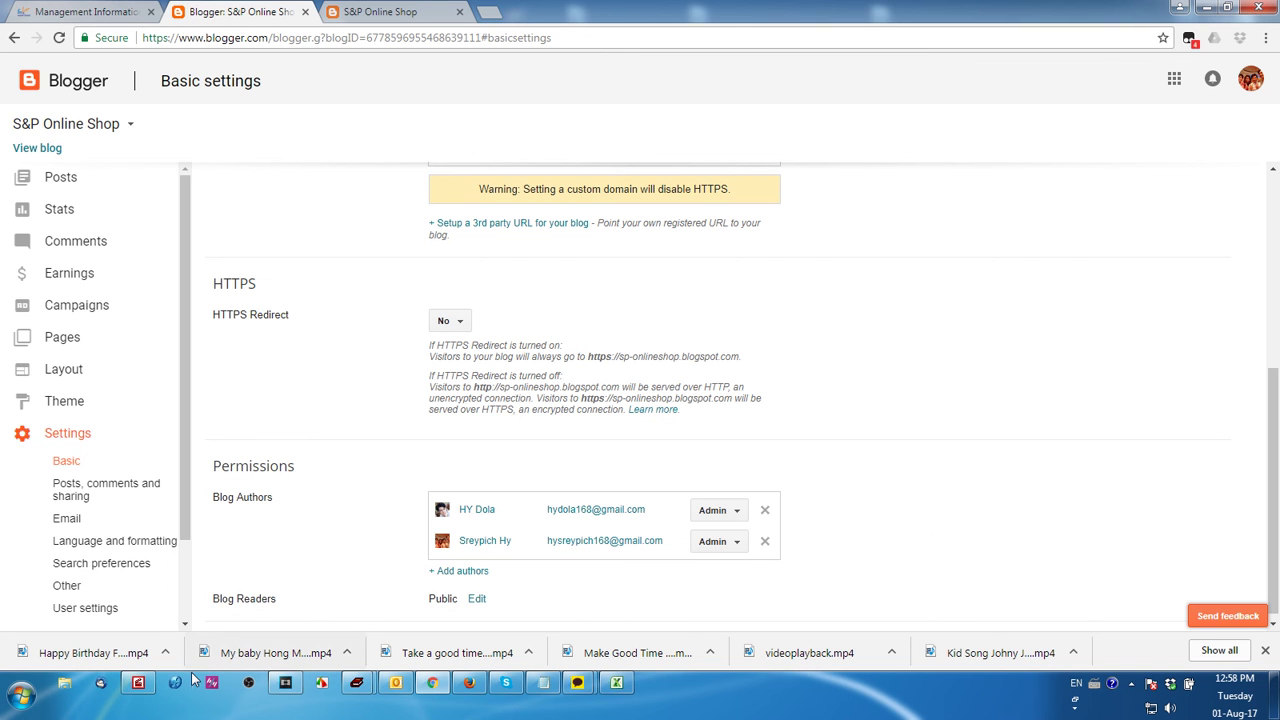
pyautogui.click(140, 683)
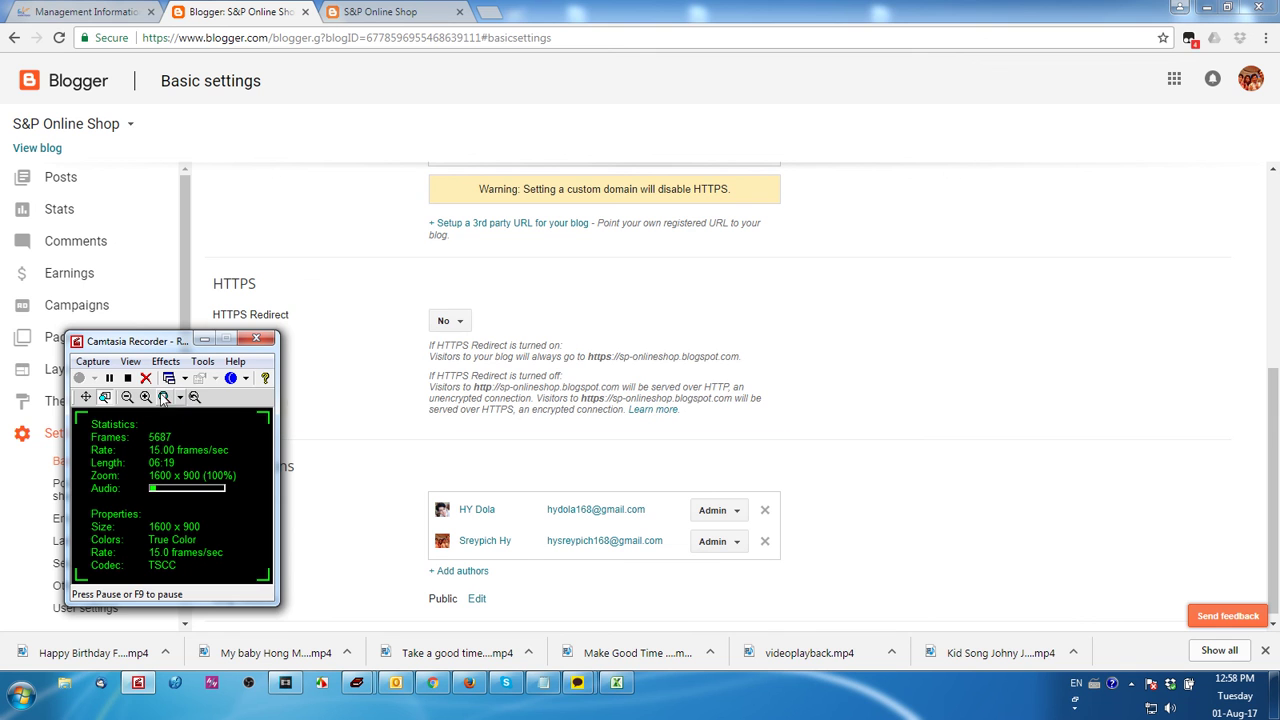